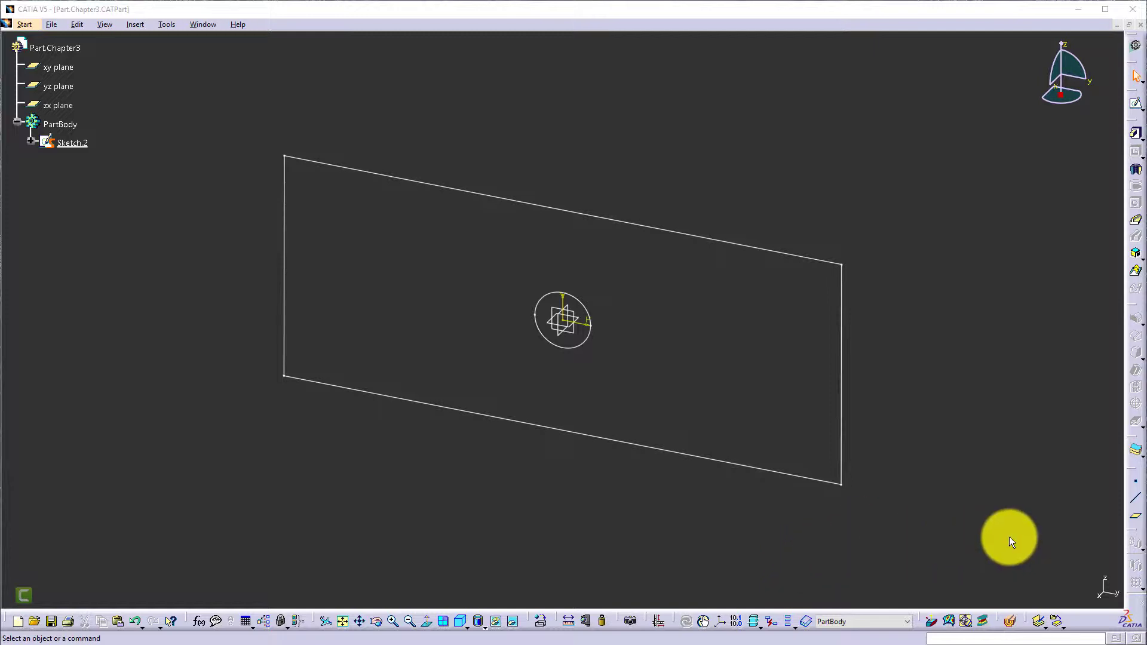
# Pad the rectangular sketch with its central circle to a length of 2 in
pyautogui.doubleClick(75, 143)
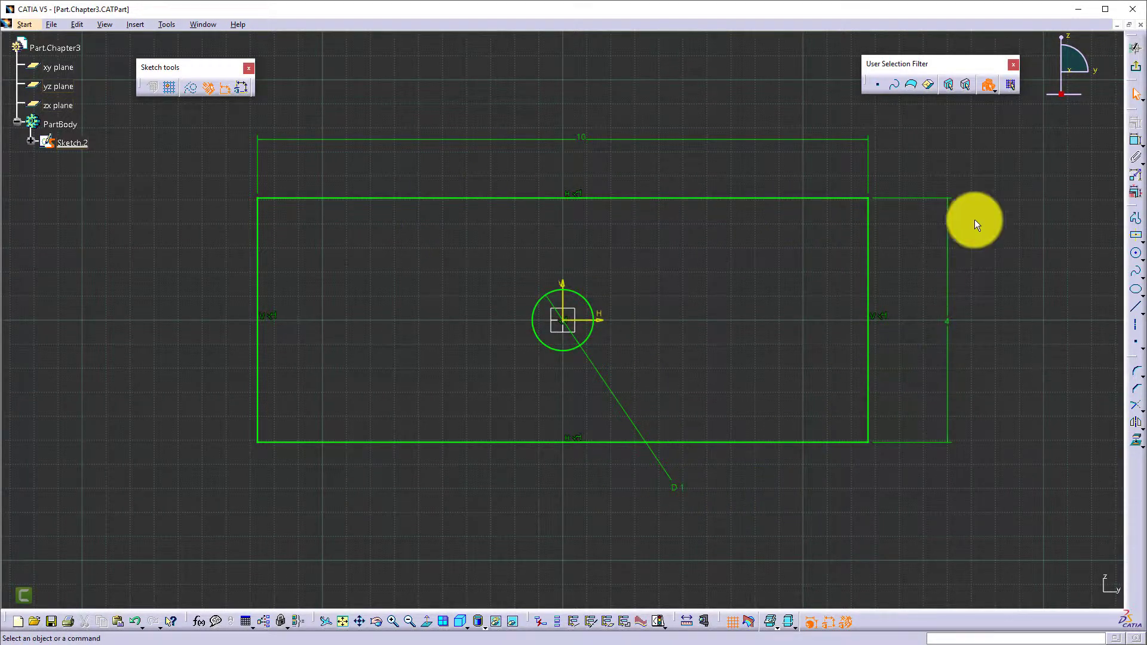
pyautogui.click(1135, 66)
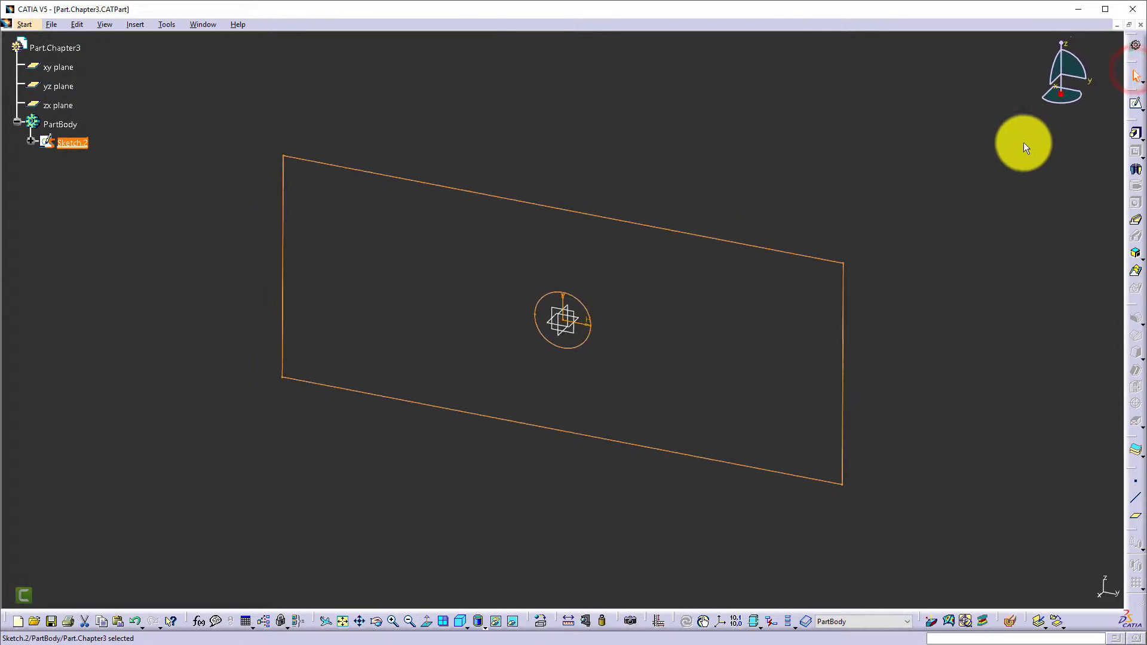
pyautogui.click(1137, 138)
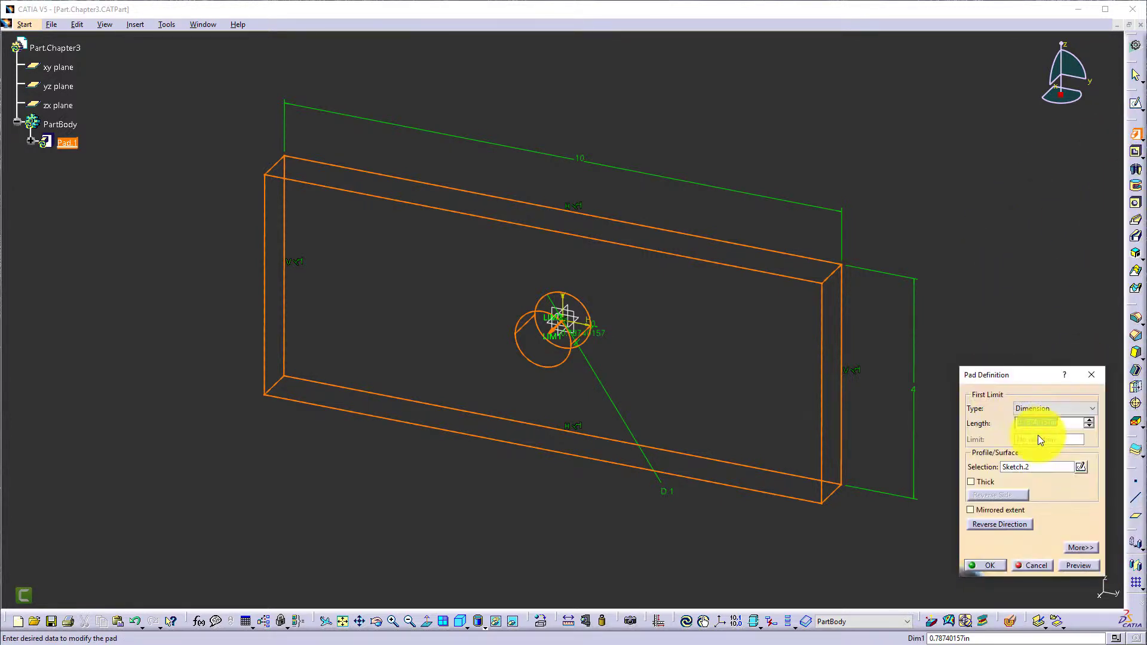
pyautogui.click(1062, 422)
pyautogui.write('2')
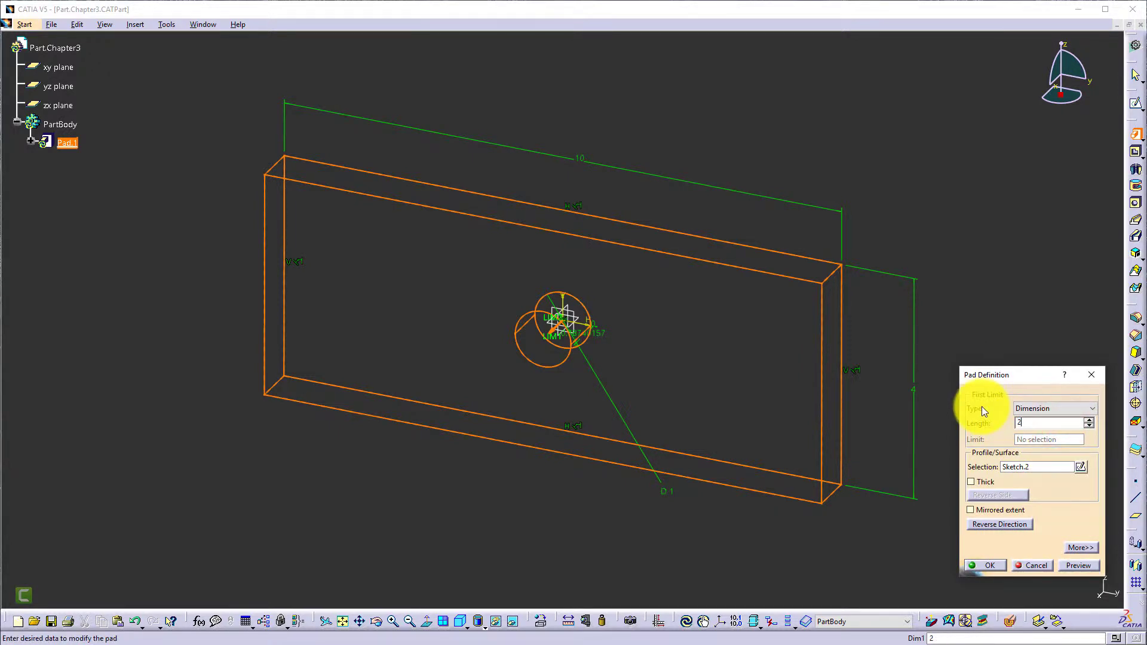
pyautogui.press('Return')
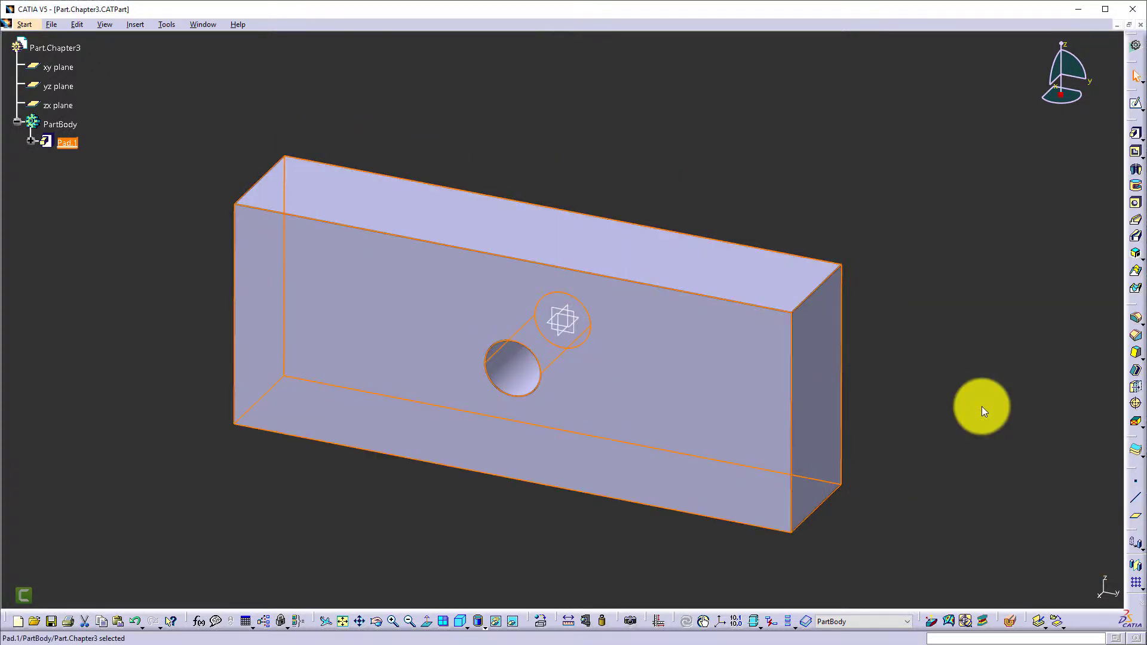
pyautogui.click(976, 292)
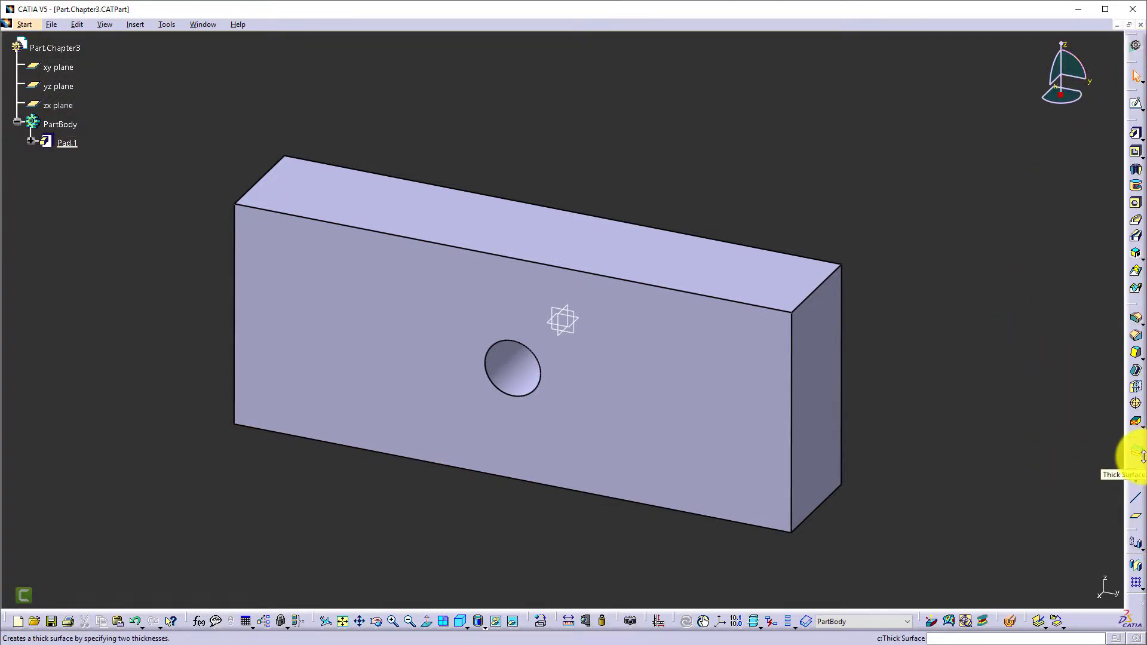
# Split the block with the xy plane, keeping the upper half
pyautogui.click(1142, 457)
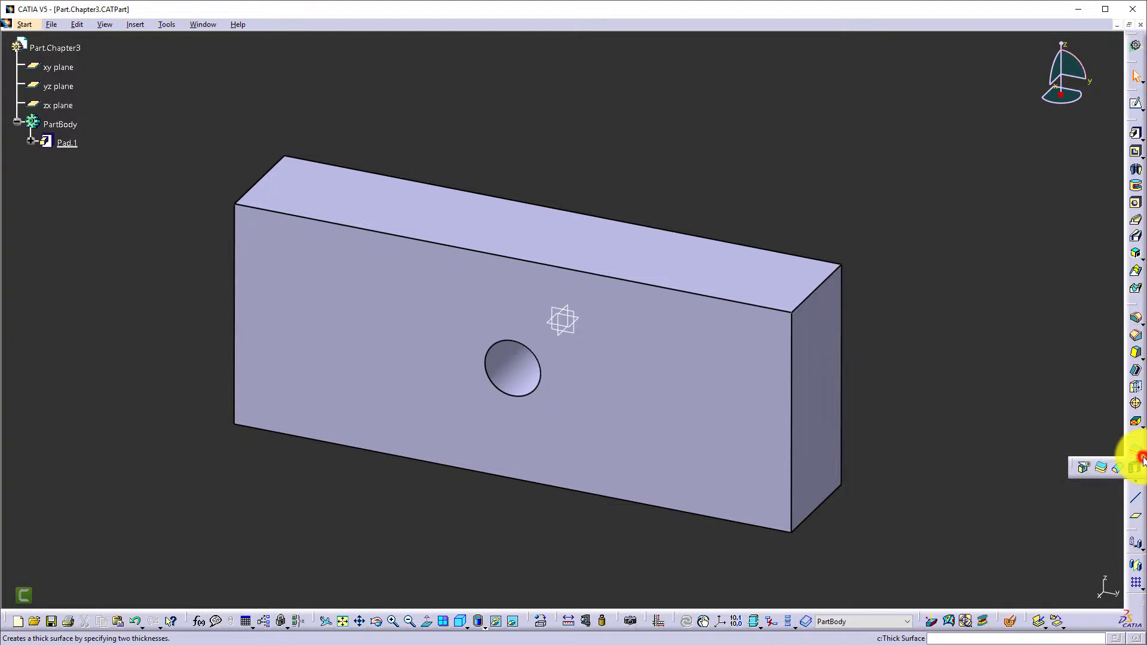
pyautogui.click(1083, 471)
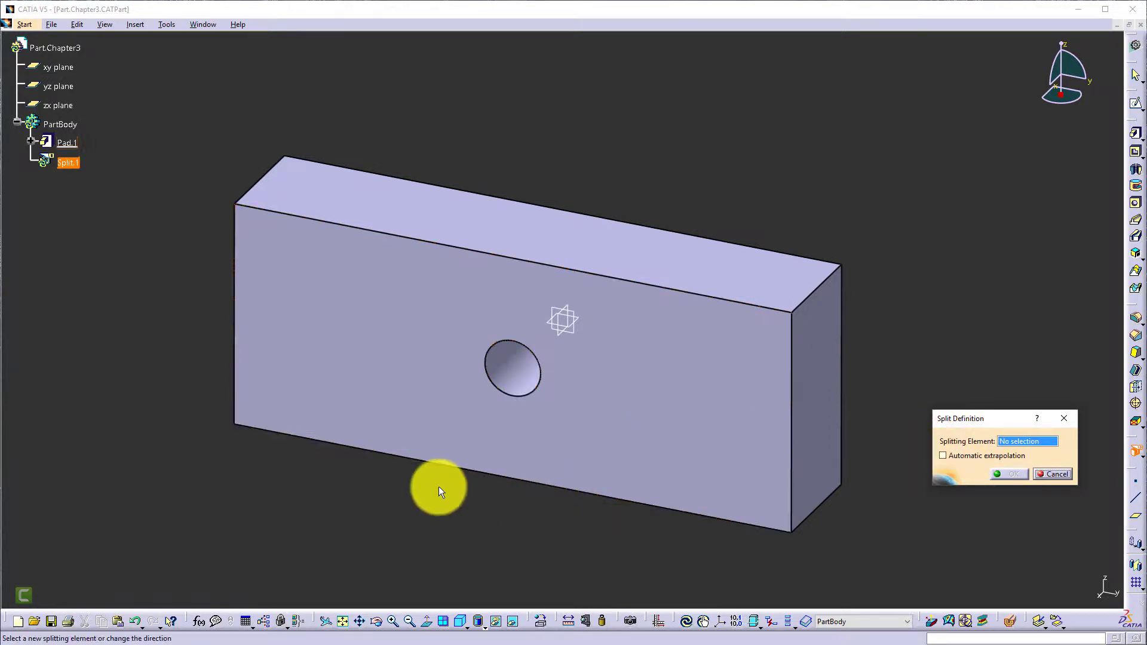
pyautogui.click(548, 320)
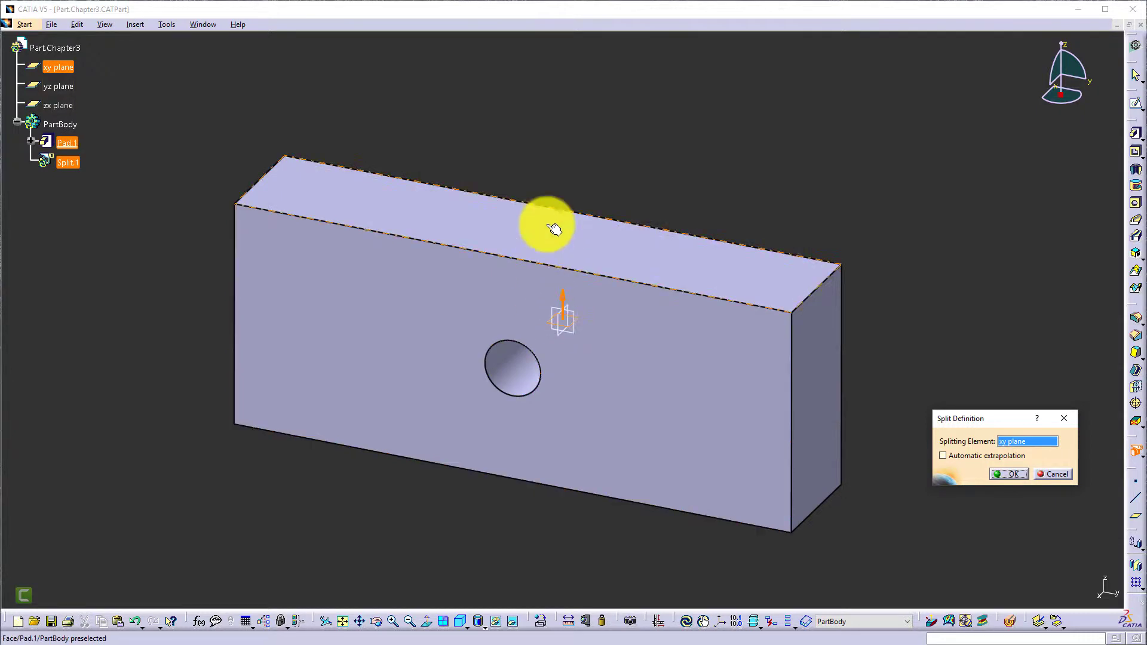
pyautogui.click(1009, 476)
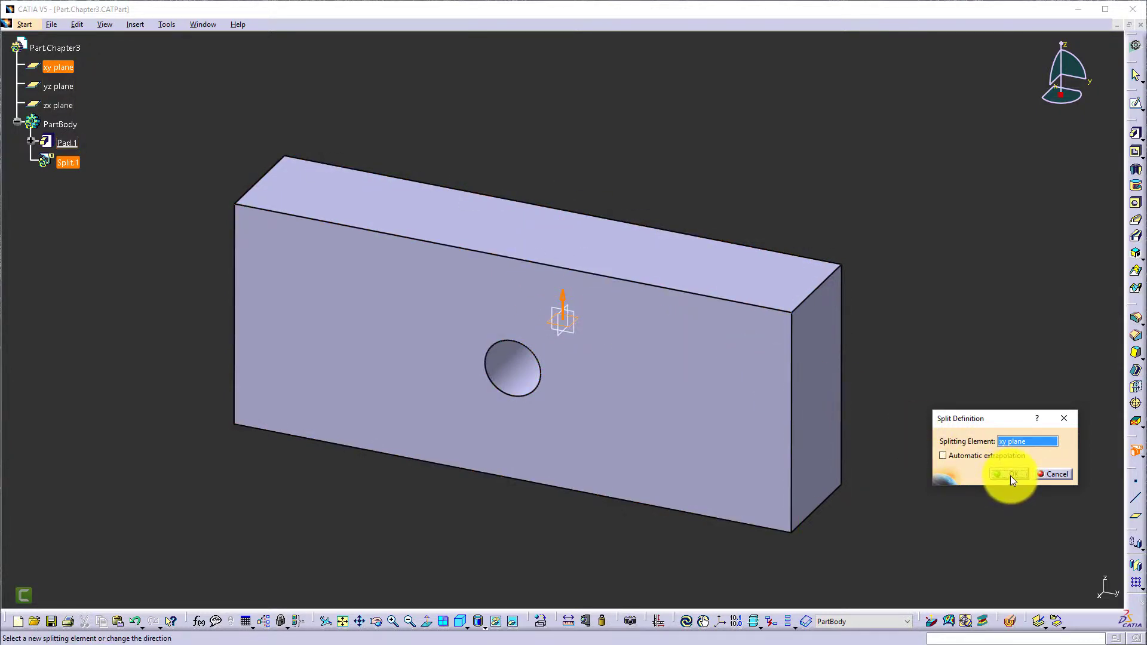
pyautogui.click(1009, 473)
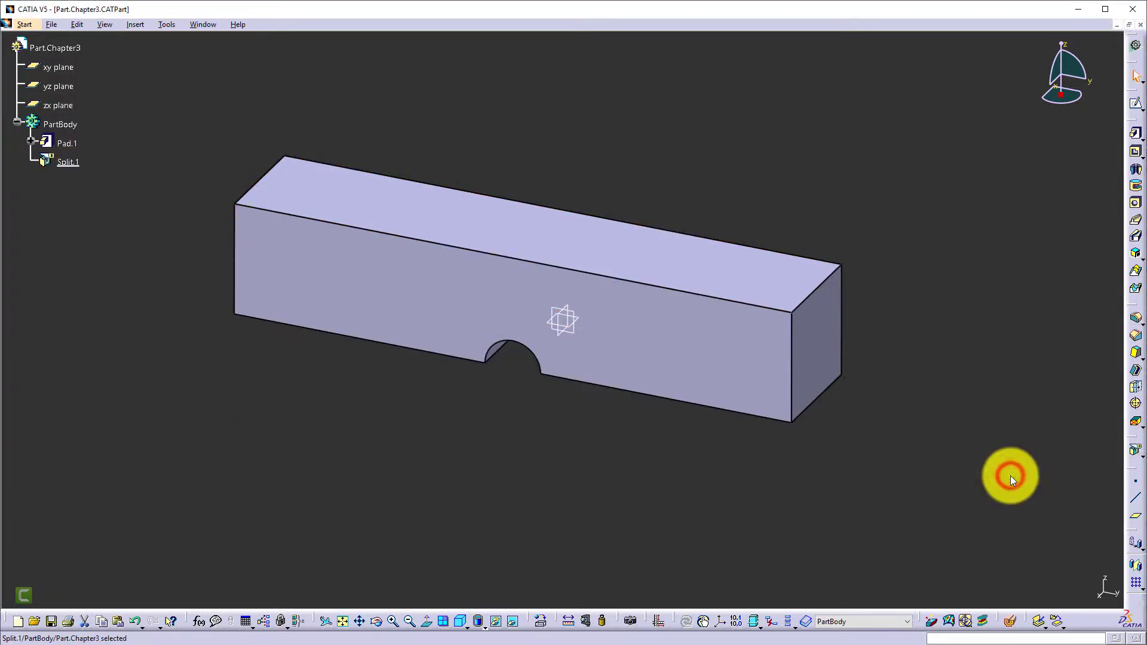
# Split the remaining block with the zx plane, reversing the direction to keep the half on the negative y side
pyautogui.click(1134, 452)
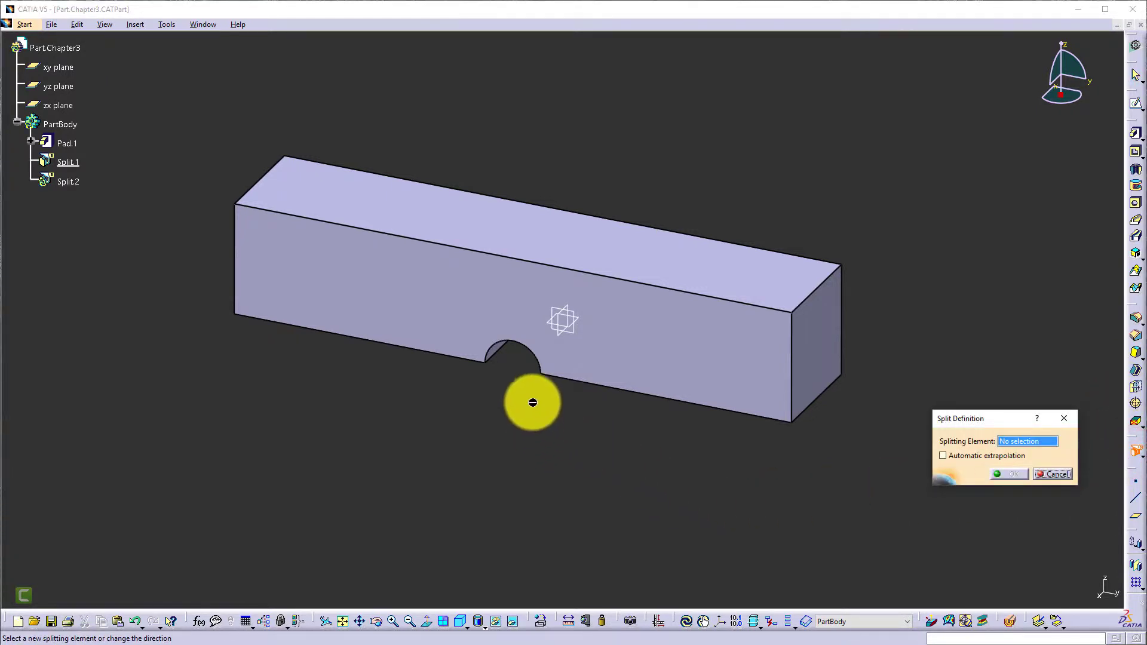
pyautogui.click(558, 332)
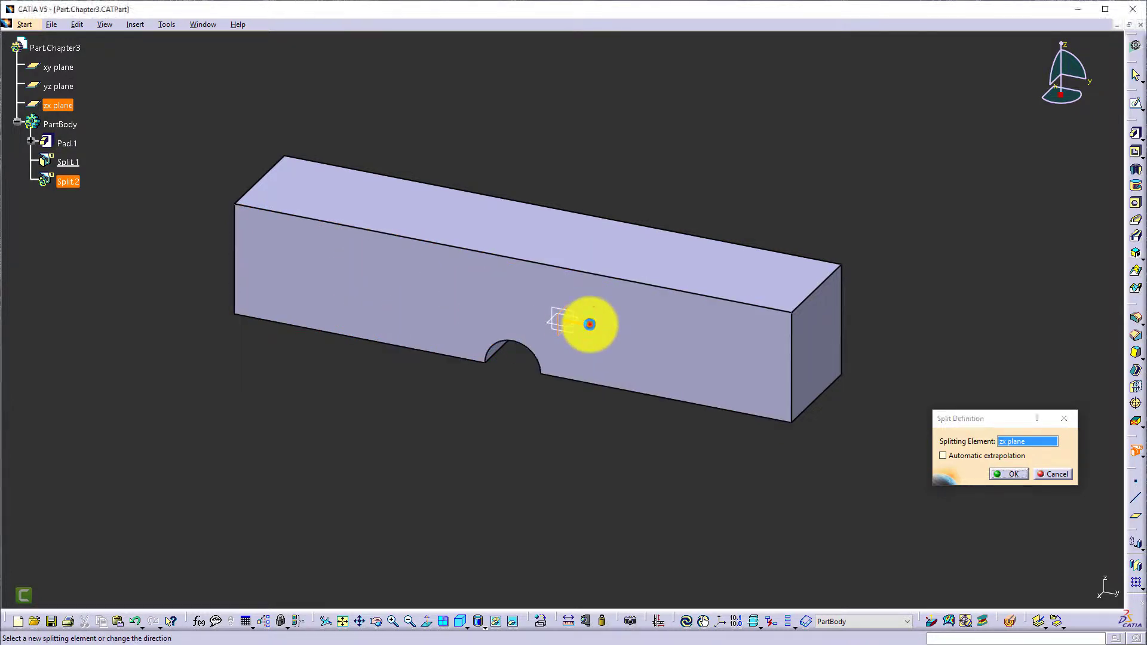
pyautogui.click(587, 326)
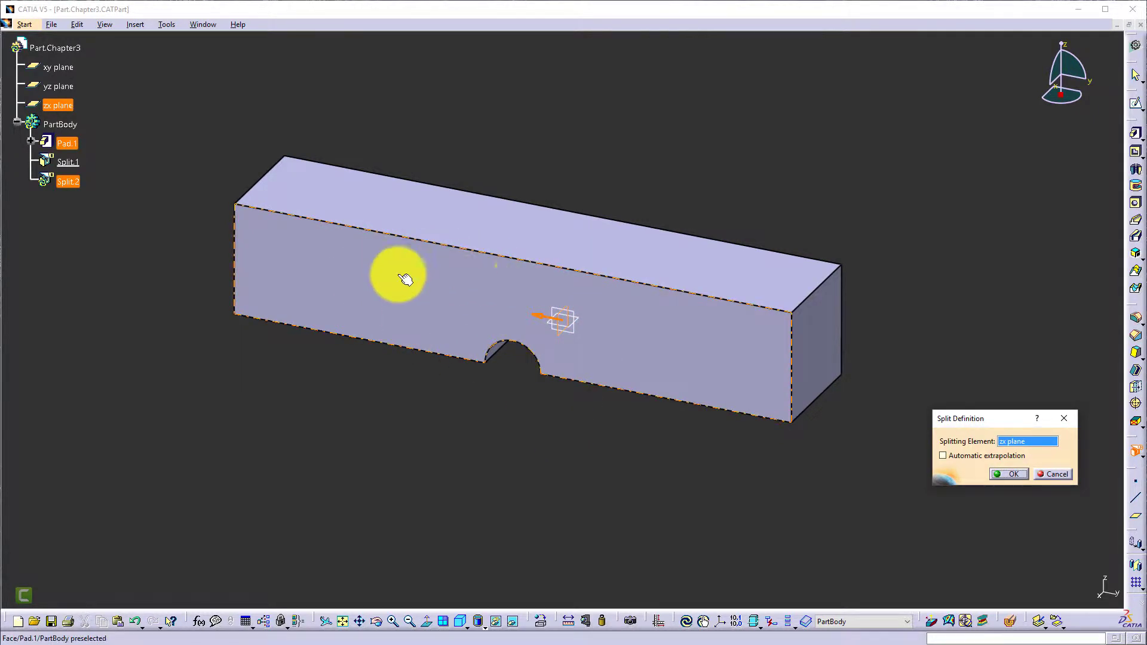
pyautogui.click(1009, 474)
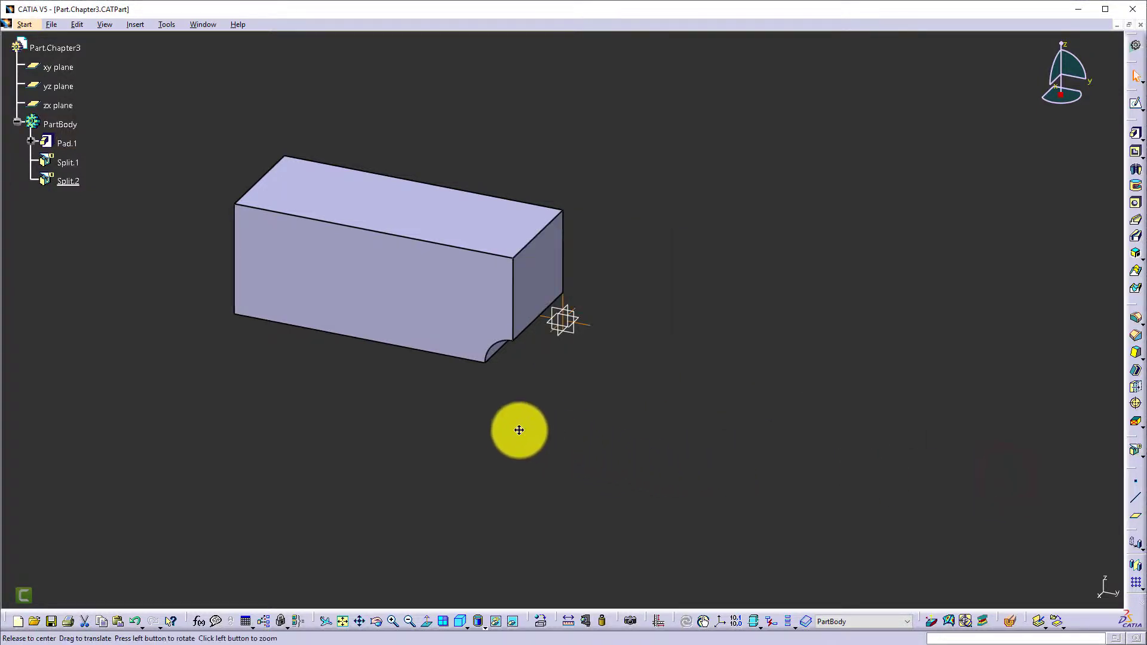
# Show the part in isometric view and apply the Aluminium metal material to PartBody
pyautogui.moveTo(518, 430); pyautogui.dragTo(465, 398, button='middle')
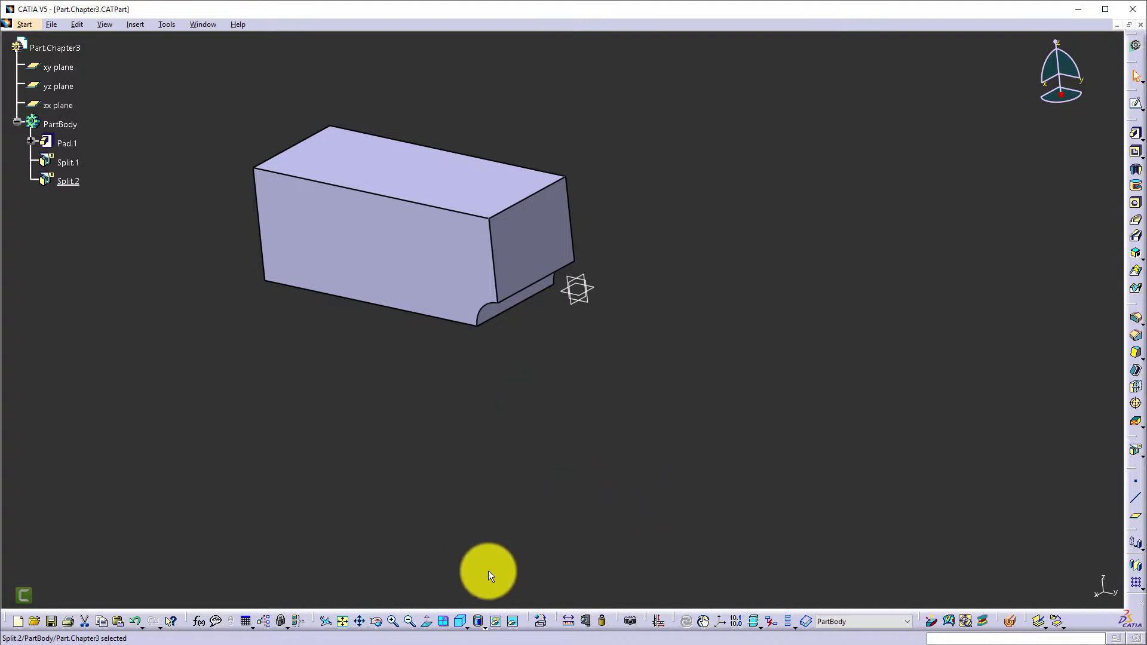
pyautogui.click(459, 627)
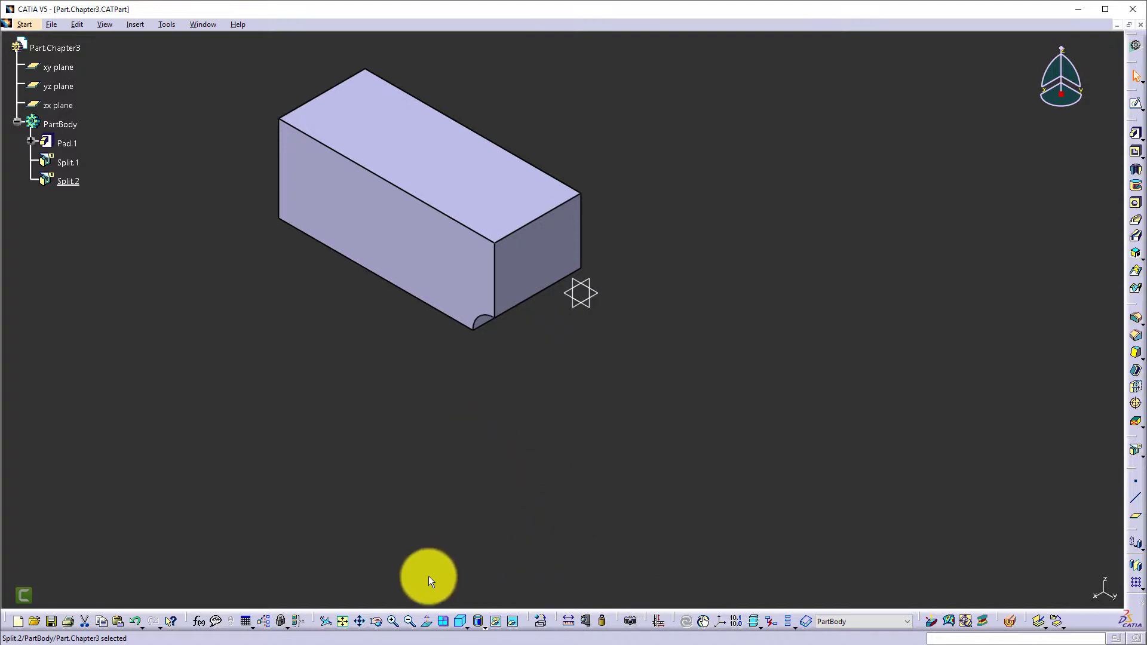
pyautogui.click(541, 621)
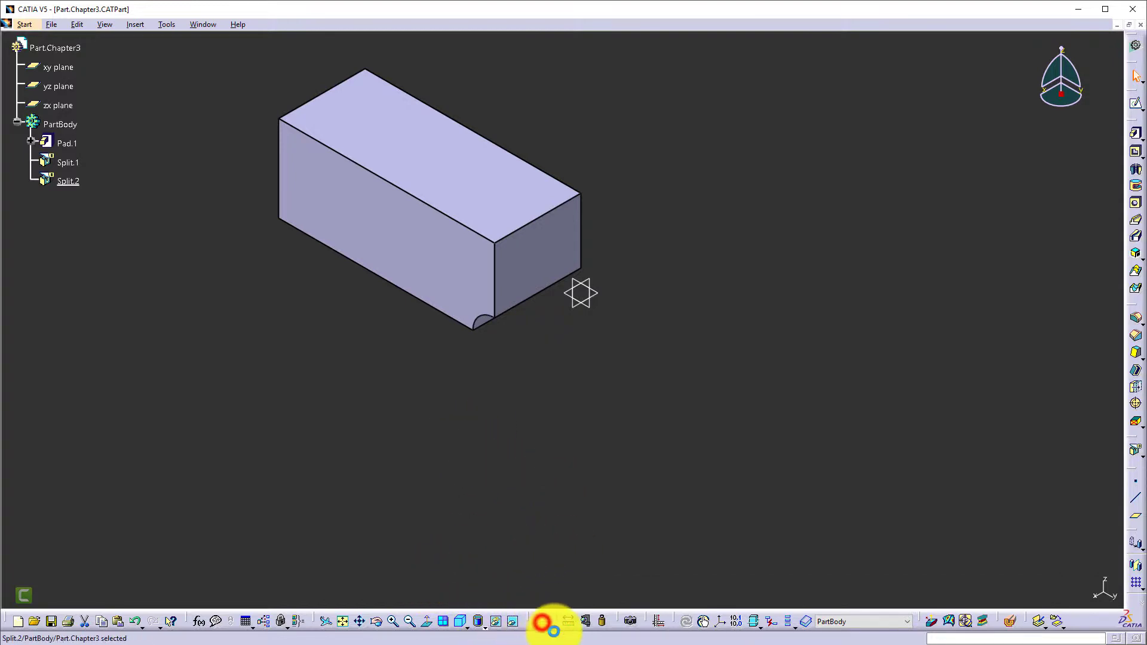
pyautogui.click(59, 124)
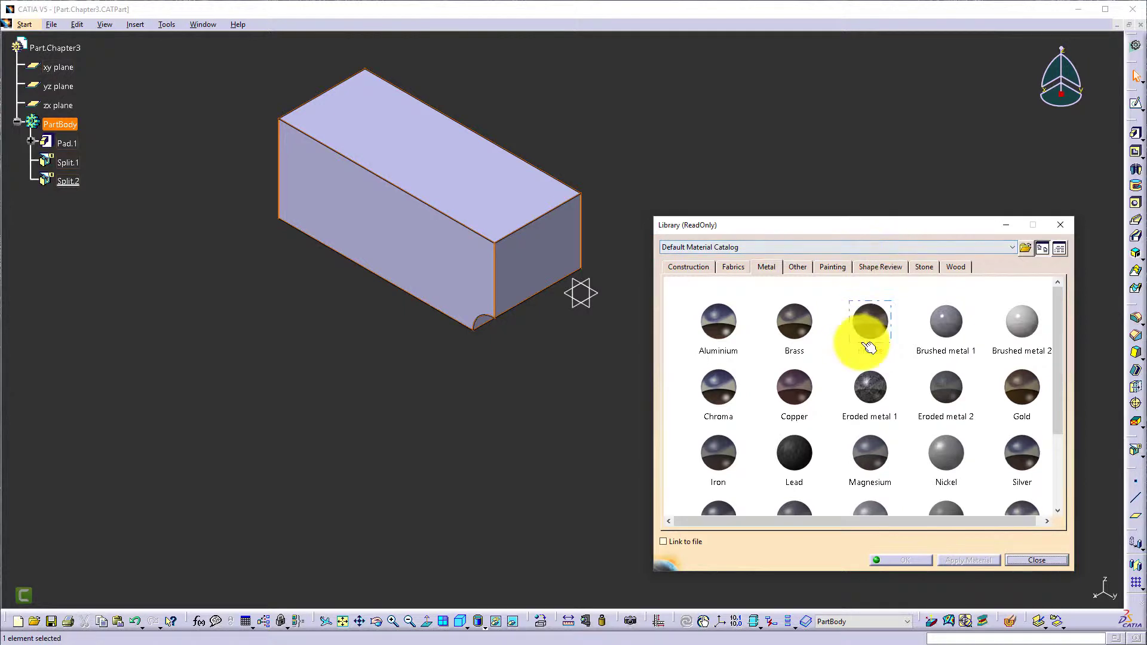
pyautogui.click(719, 326)
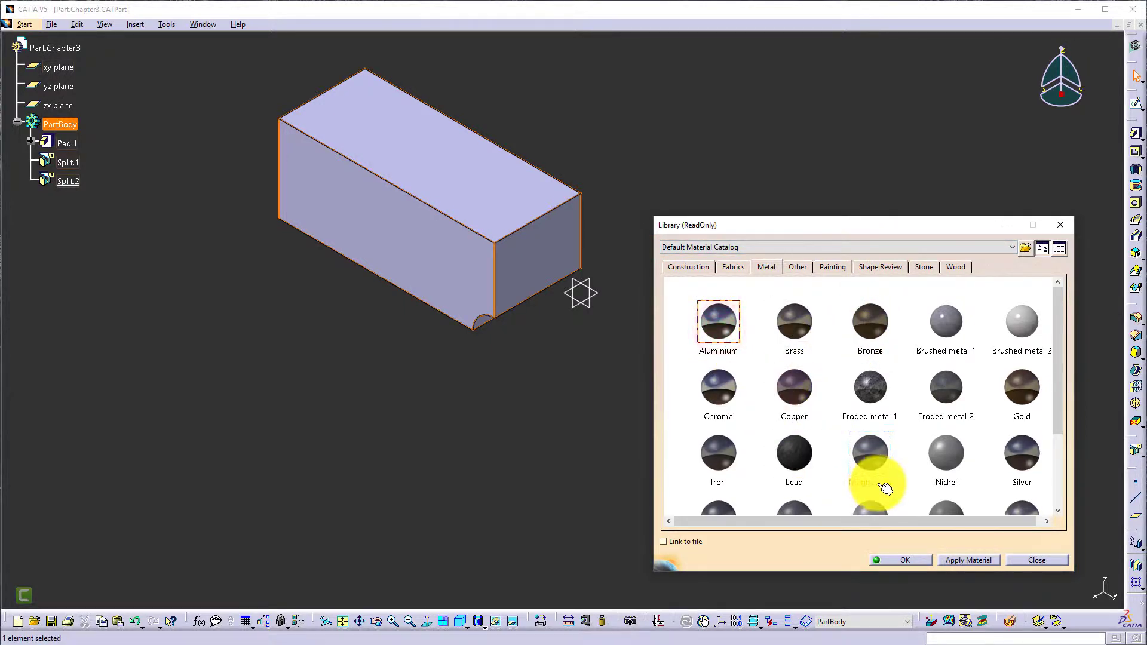
pyautogui.click(901, 562)
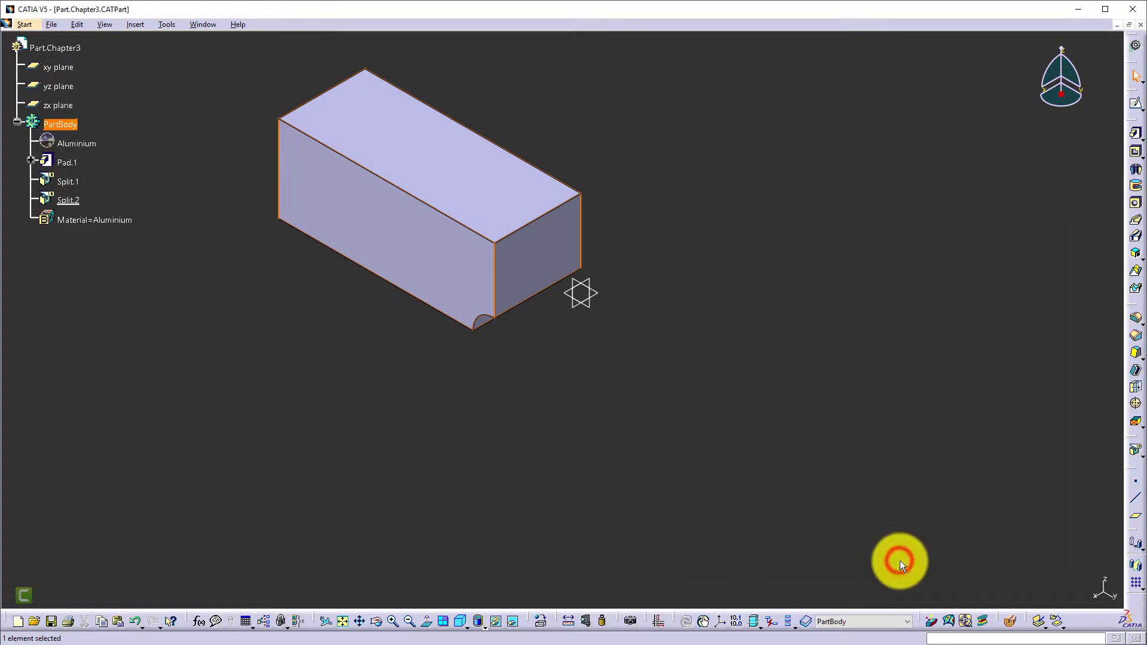
pyautogui.click(147, 269)
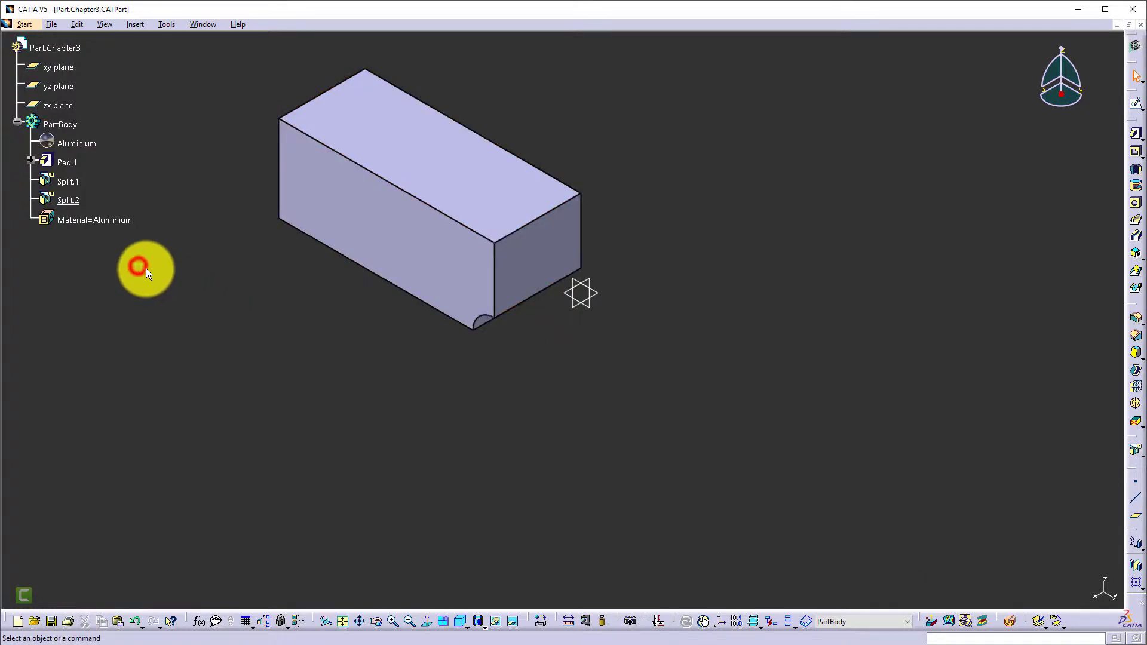
# Set the Young Modulus in the Aluminium material's structural properties to 1e+007psi
pyautogui.rightClick(84, 145)
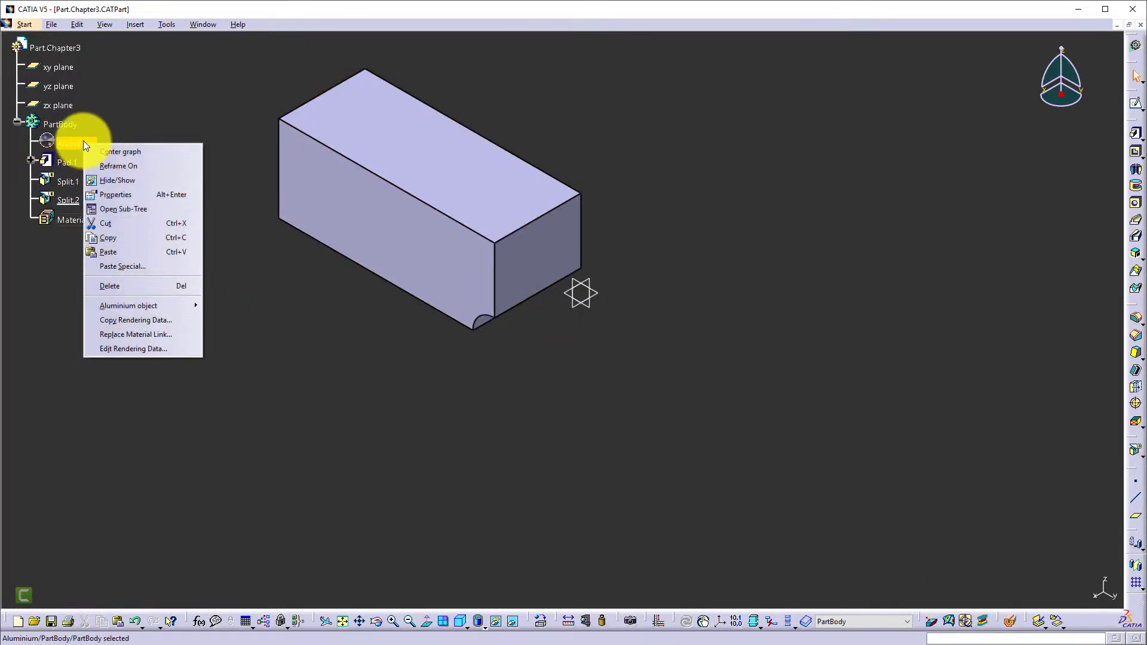
pyautogui.click(123, 195)
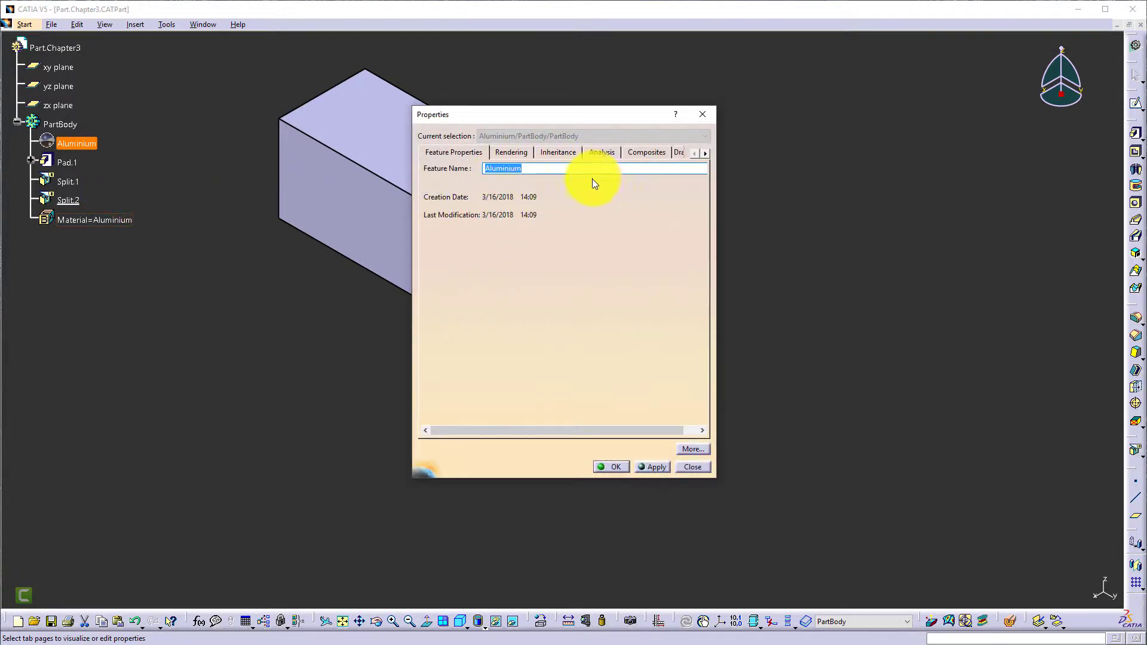
pyautogui.moveTo(550, 114); pyautogui.dragTo(543, 123)
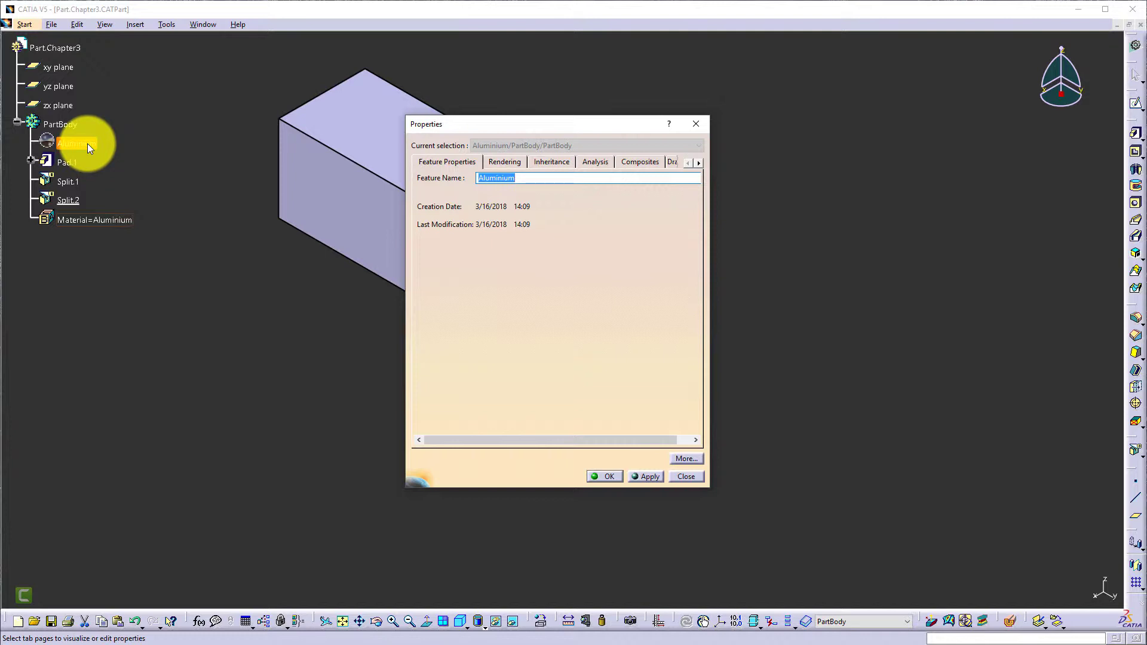
pyautogui.click(595, 162)
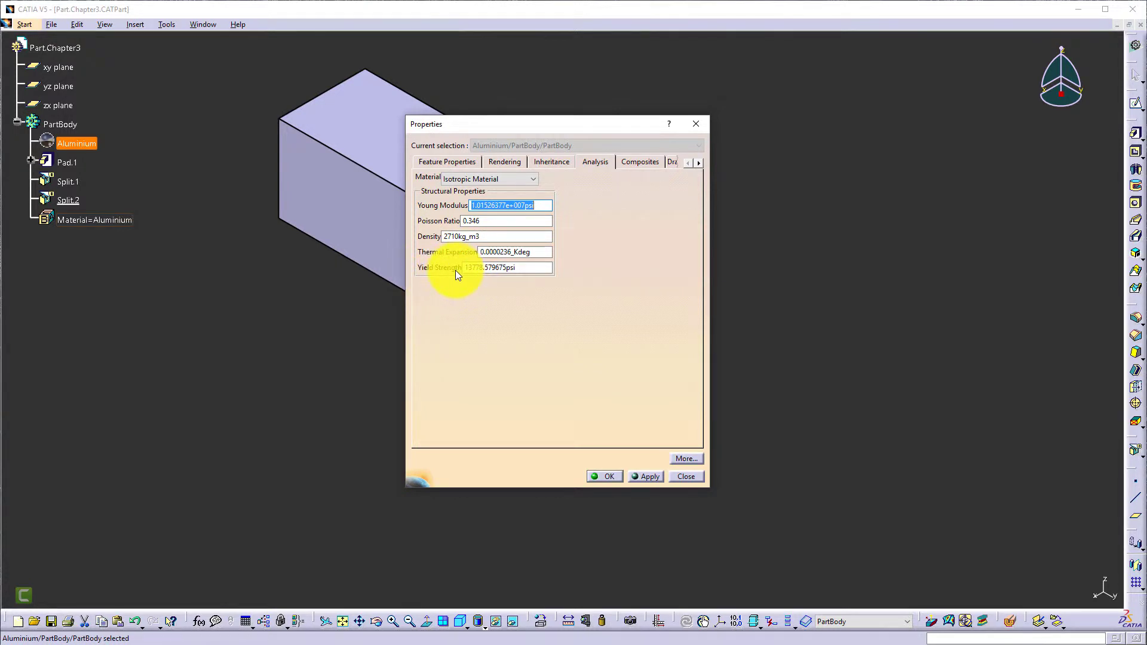
pyautogui.click(491, 206)
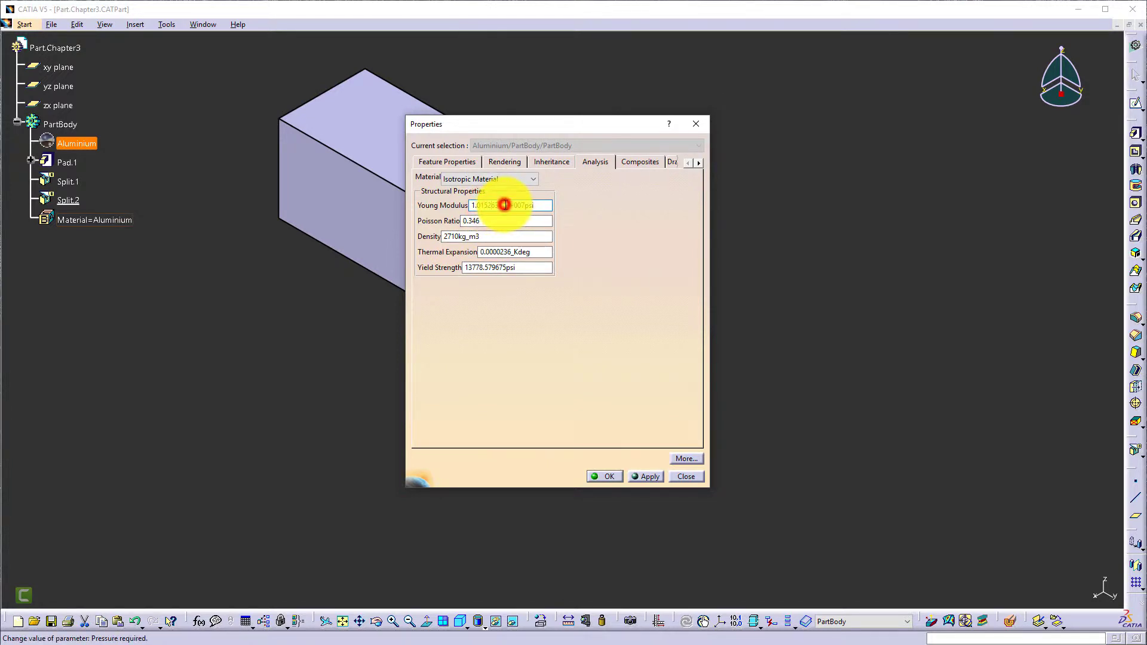
pyautogui.moveTo(505, 206); pyautogui.dragTo(460, 207)
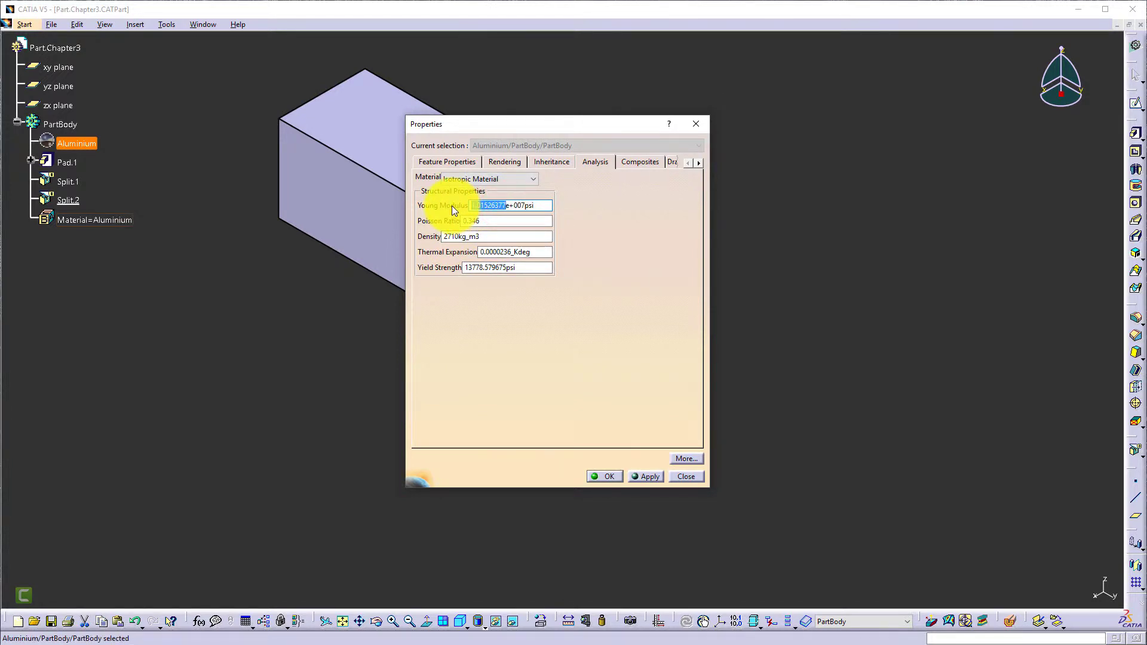
pyautogui.write('1')
# Set the Aluminium material's Poisson Ratio to 0.35 and accept the property changes
pyautogui.click(492, 221)
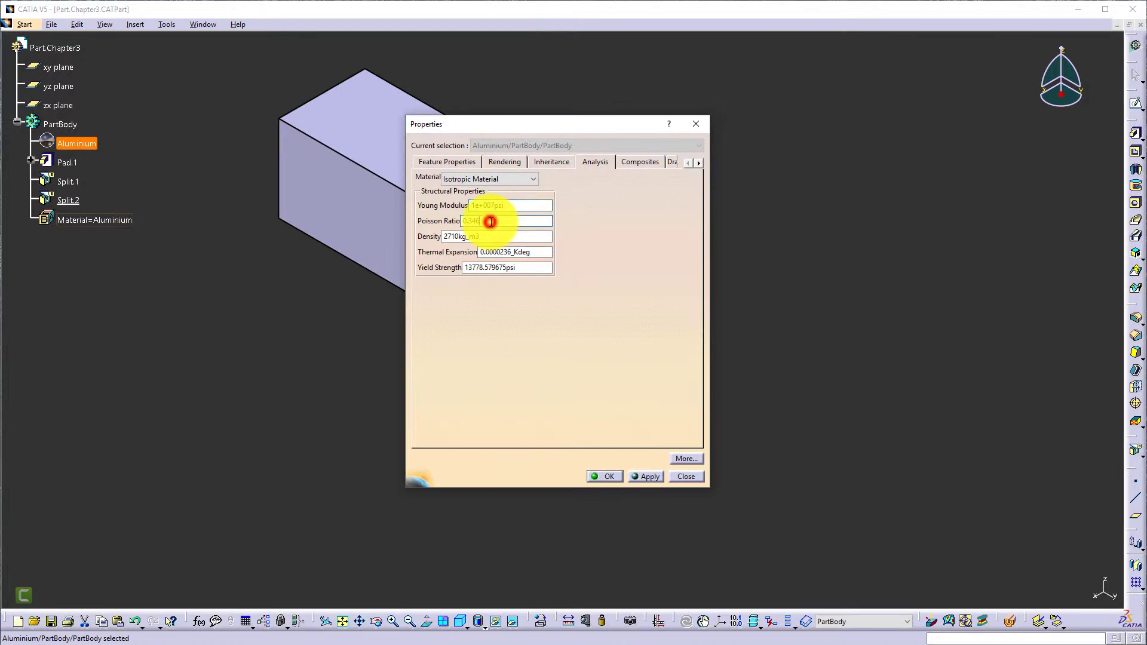
pyautogui.moveTo(487, 221); pyautogui.dragTo(435, 224)
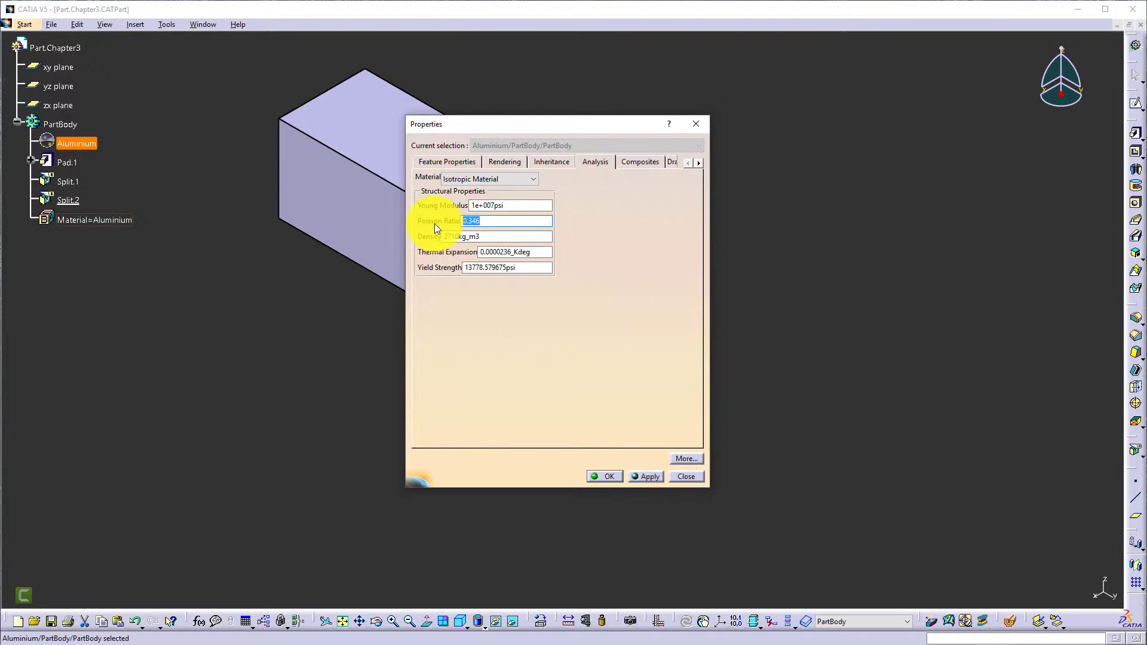
pyautogui.press('BackSpace')
pyautogui.write('.35')
pyautogui.click(472, 267)
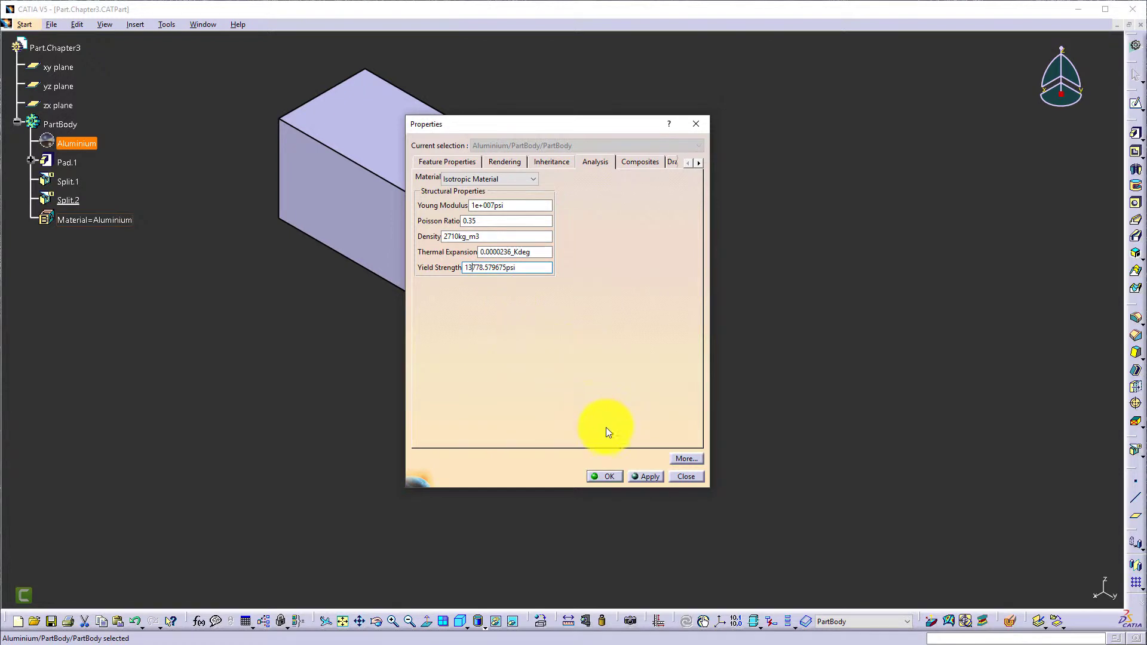
pyautogui.click(607, 476)
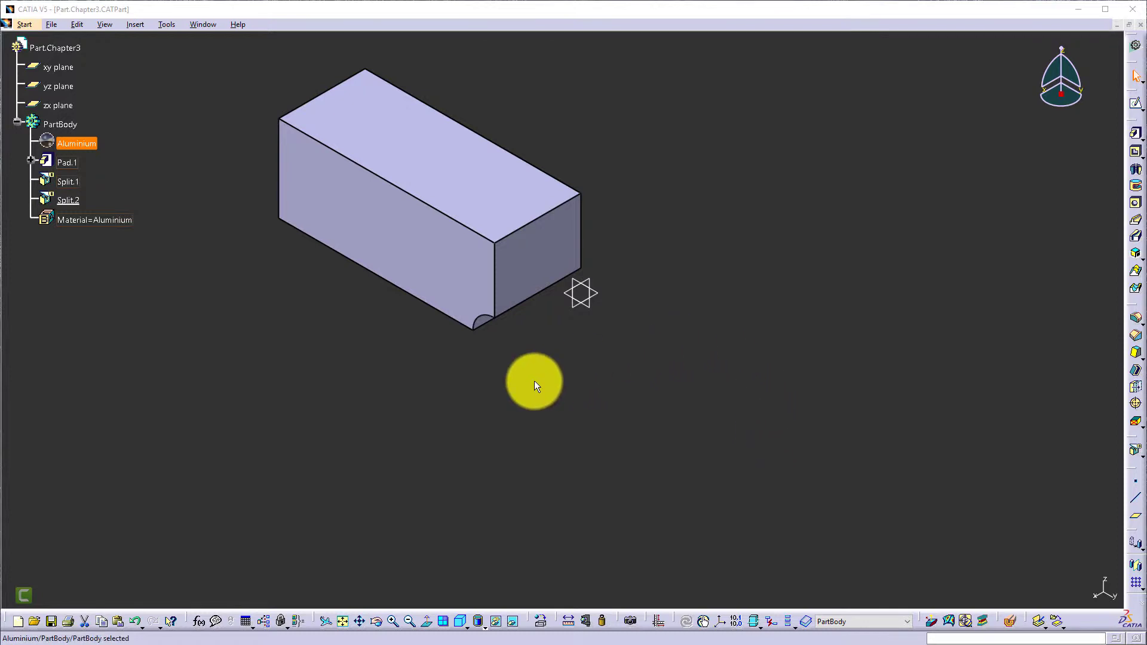
# Open the part in Generative Structural Analysis and create a Static Analysis case
pyautogui.click(27, 24)
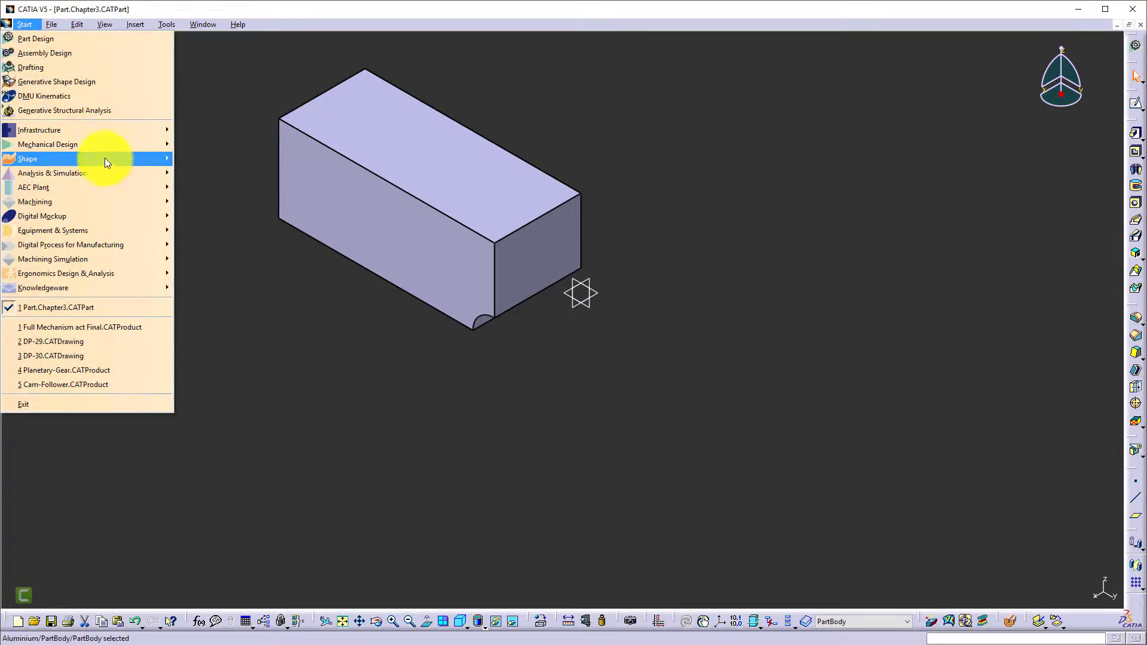
pyautogui.moveTo(94, 173)
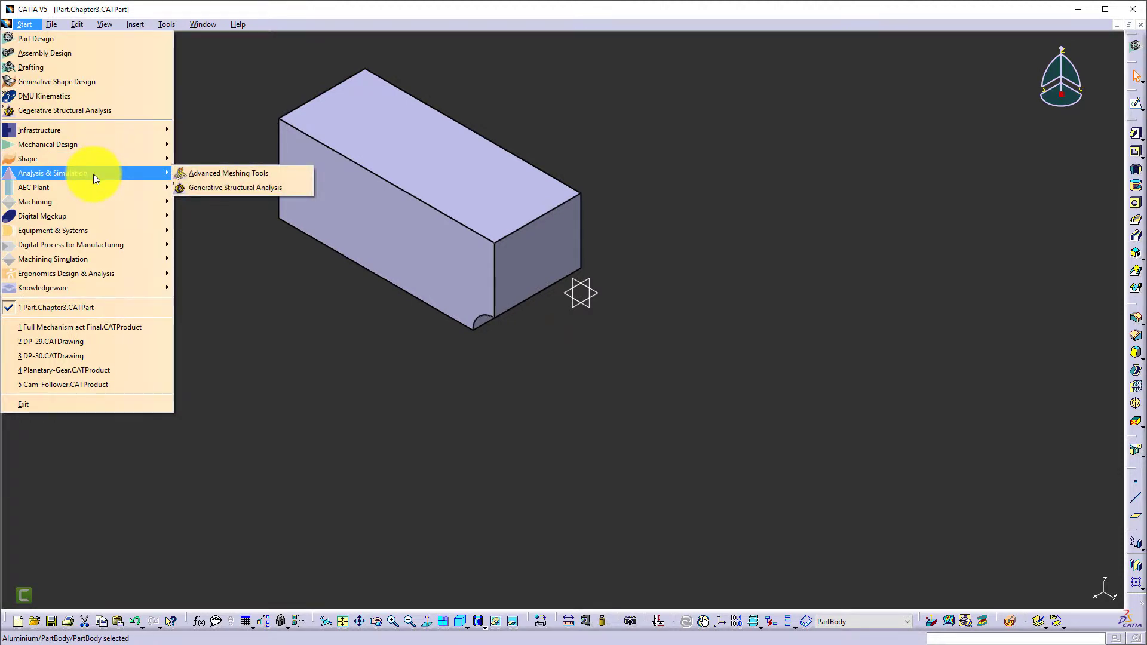
pyautogui.click(213, 189)
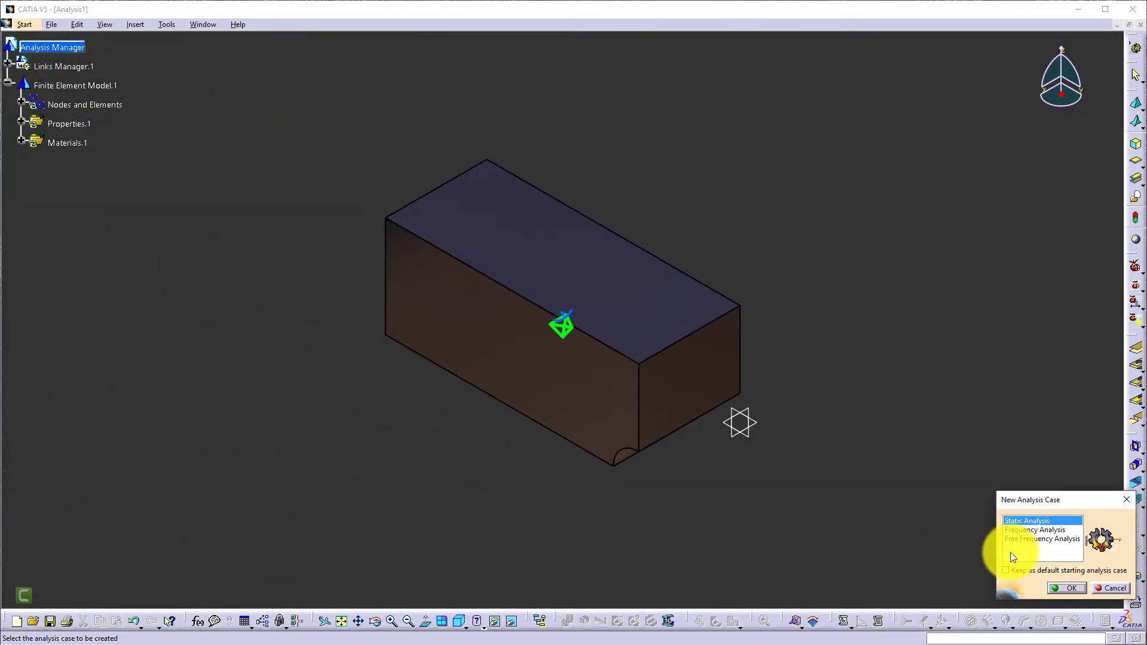
pyautogui.click(1070, 589)
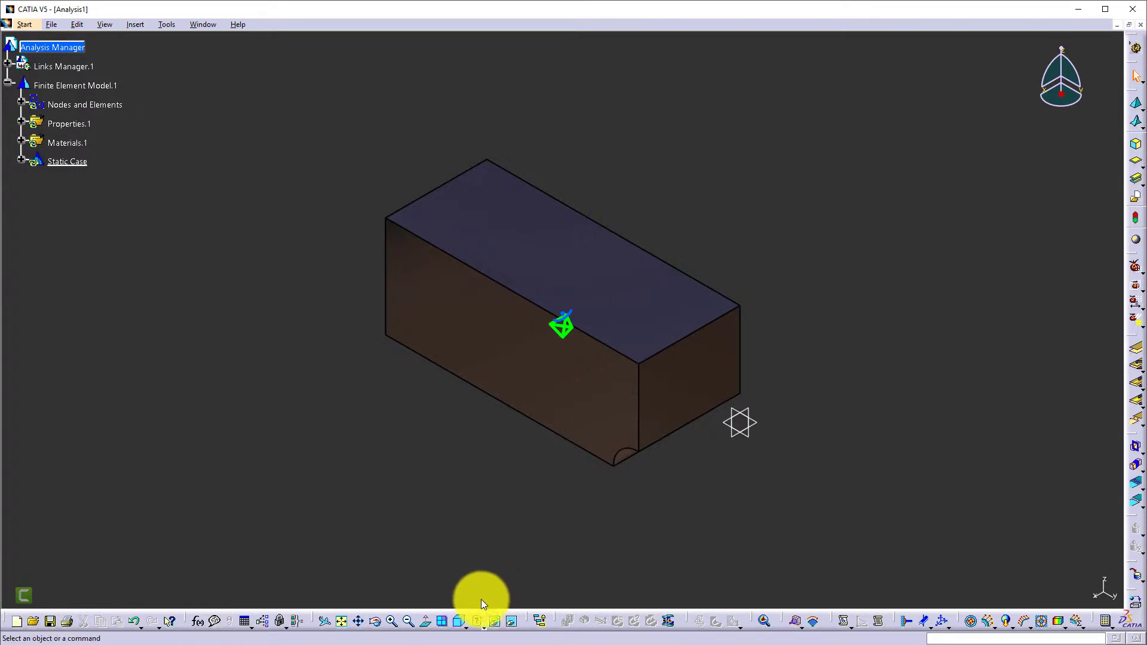
# Apply a customized view mode with all edges, all points and Material shading
pyautogui.click(485, 619)
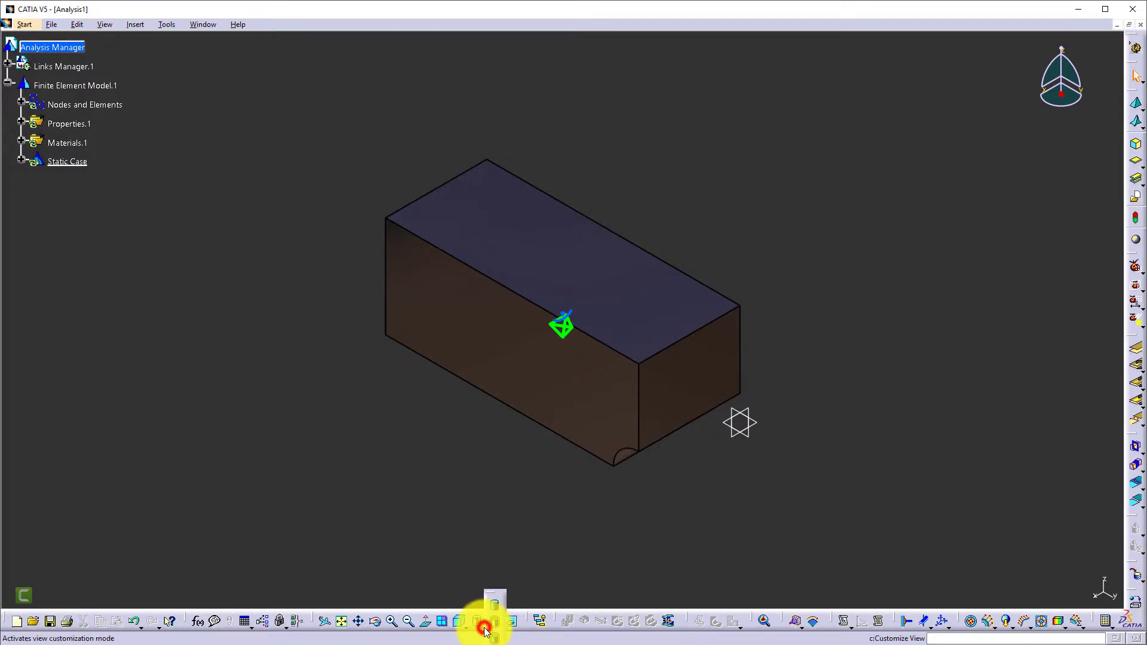
pyautogui.click(470, 585)
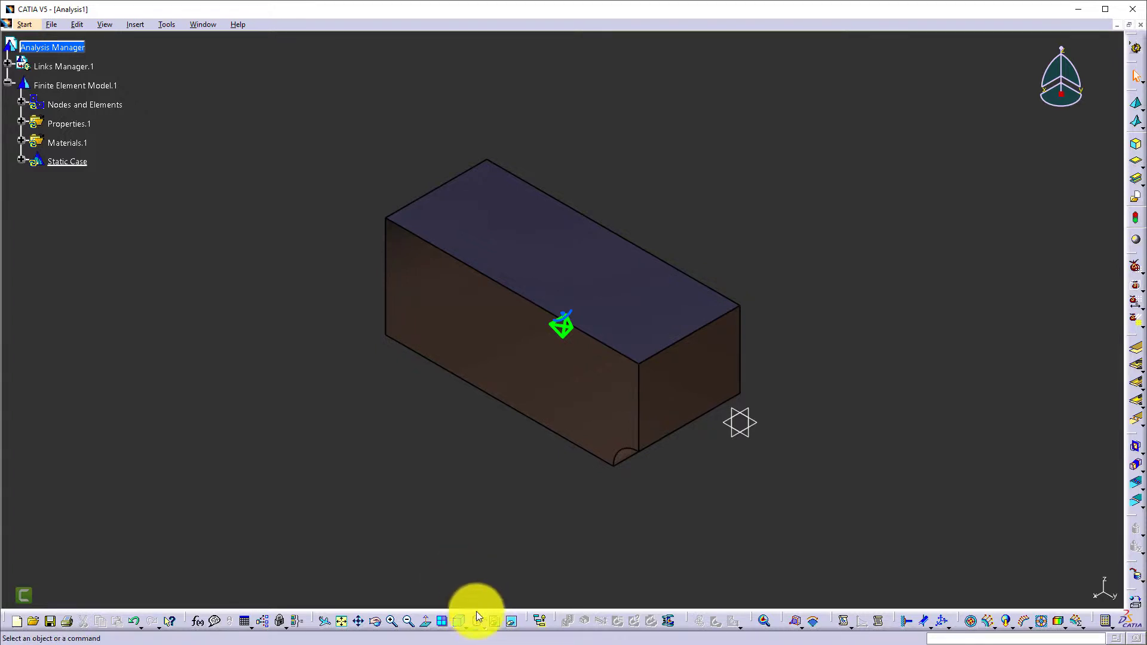
pyautogui.click(482, 622)
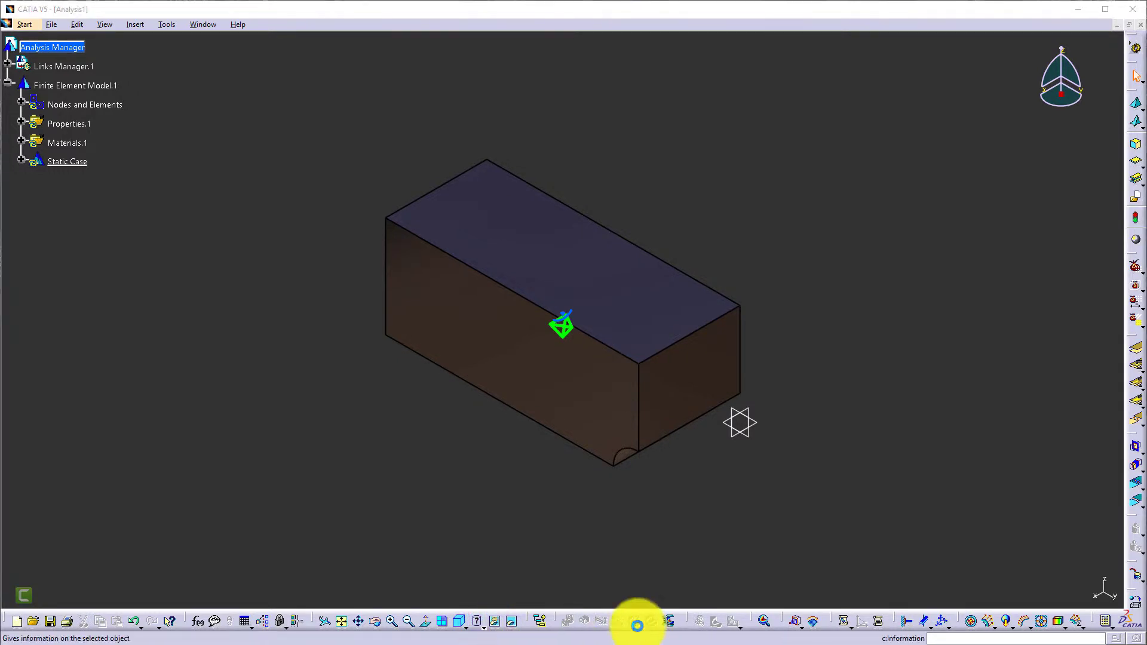
pyautogui.moveTo(1045, 201); pyautogui.dragTo(1044, 131)
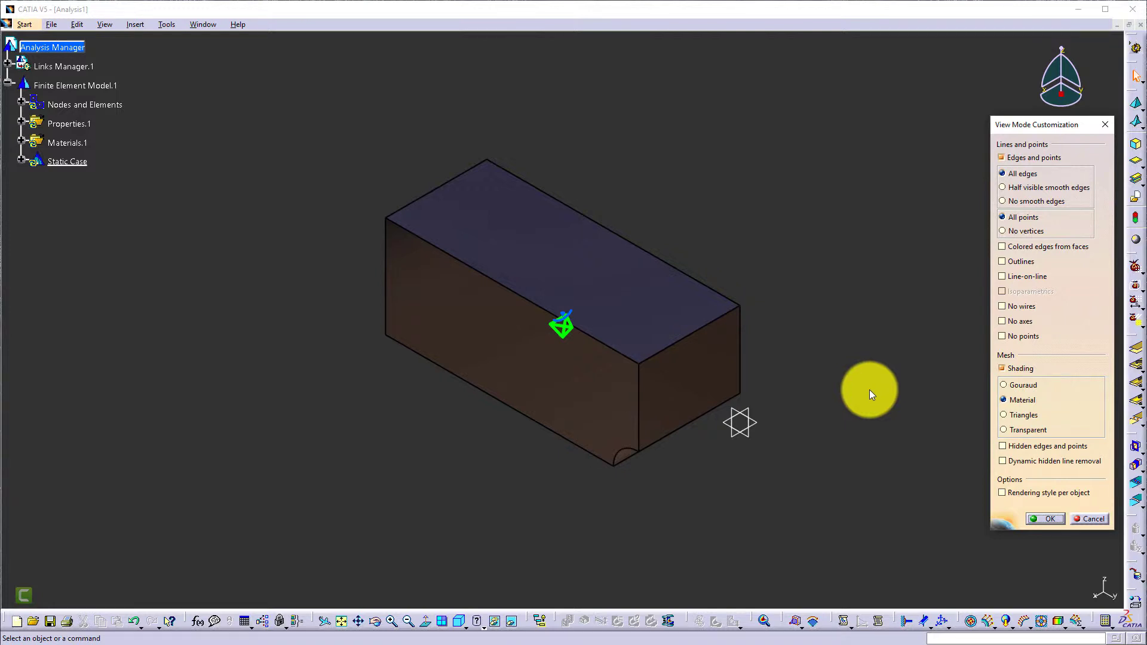
pyautogui.click(1042, 519)
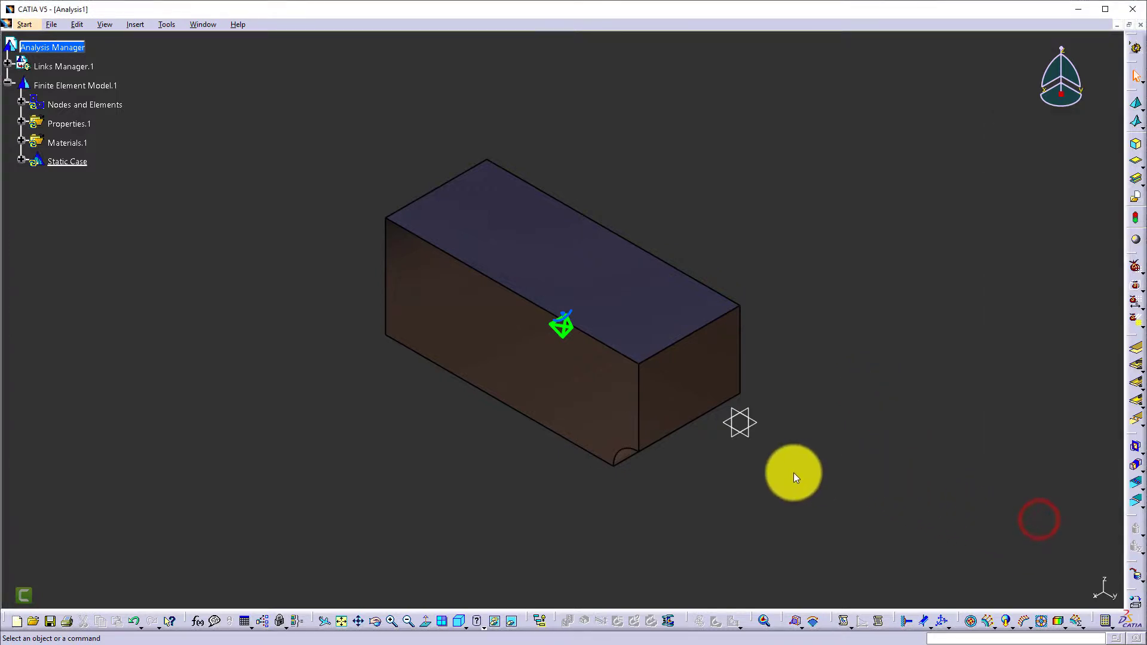
# Edit the OCTREE Tetrahedron Mesh of the part and set its global element size to 0.3in
pyautogui.click(21, 102)
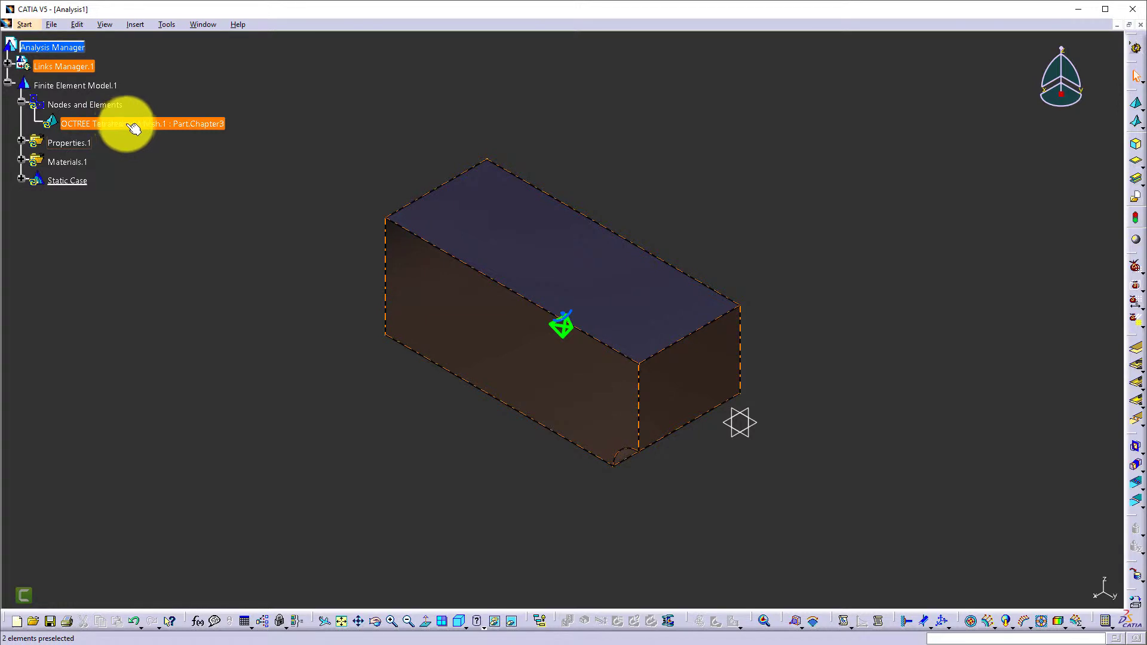
pyautogui.doubleClick(130, 124)
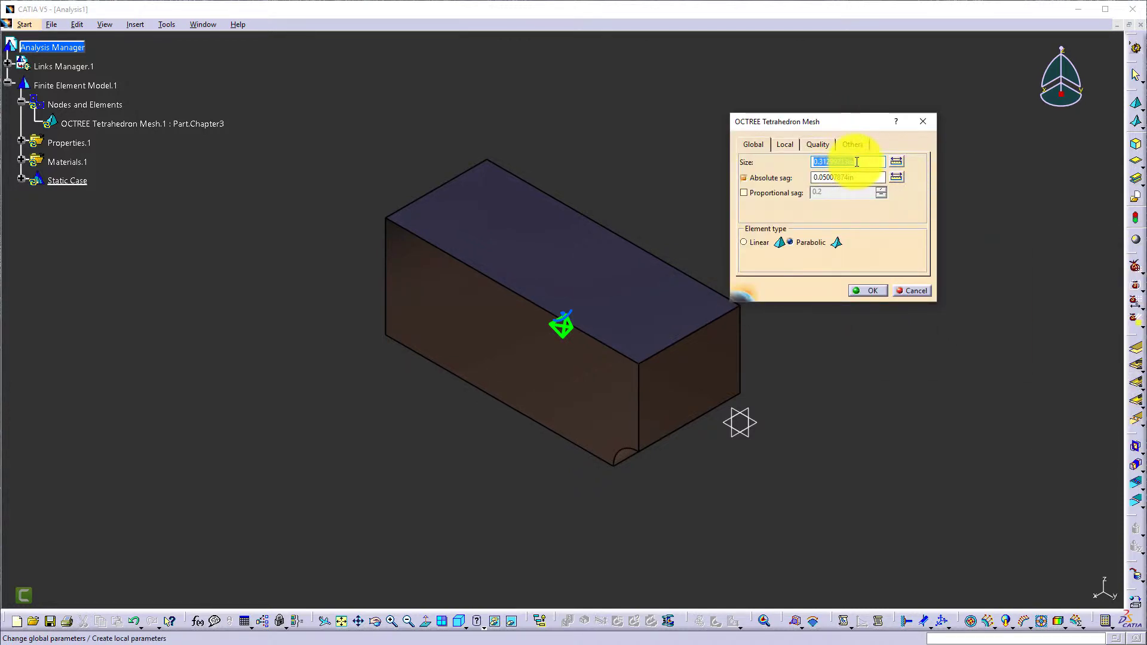
pyautogui.doubleClick(866, 160)
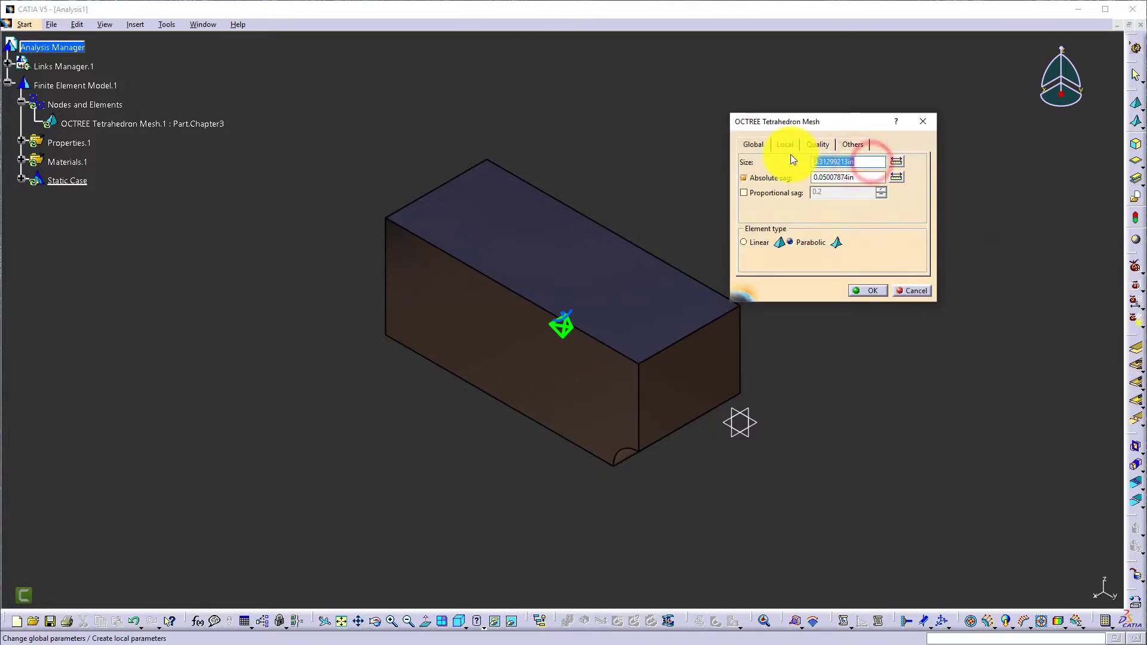
pyautogui.press('BackSpace')
pyautogui.write('.3')
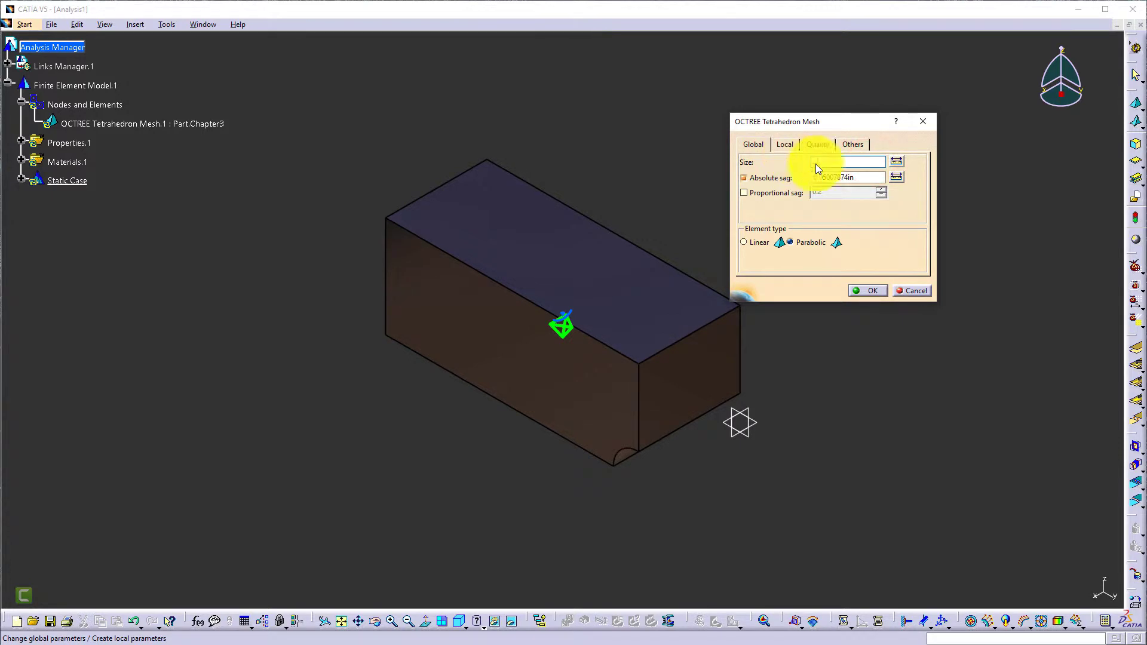
# Set the mesh's absolute sag to 0.03in with Linear element type and accept the mesh parameters
pyautogui.click(842, 176)
pyautogui.doubleClick(862, 178)
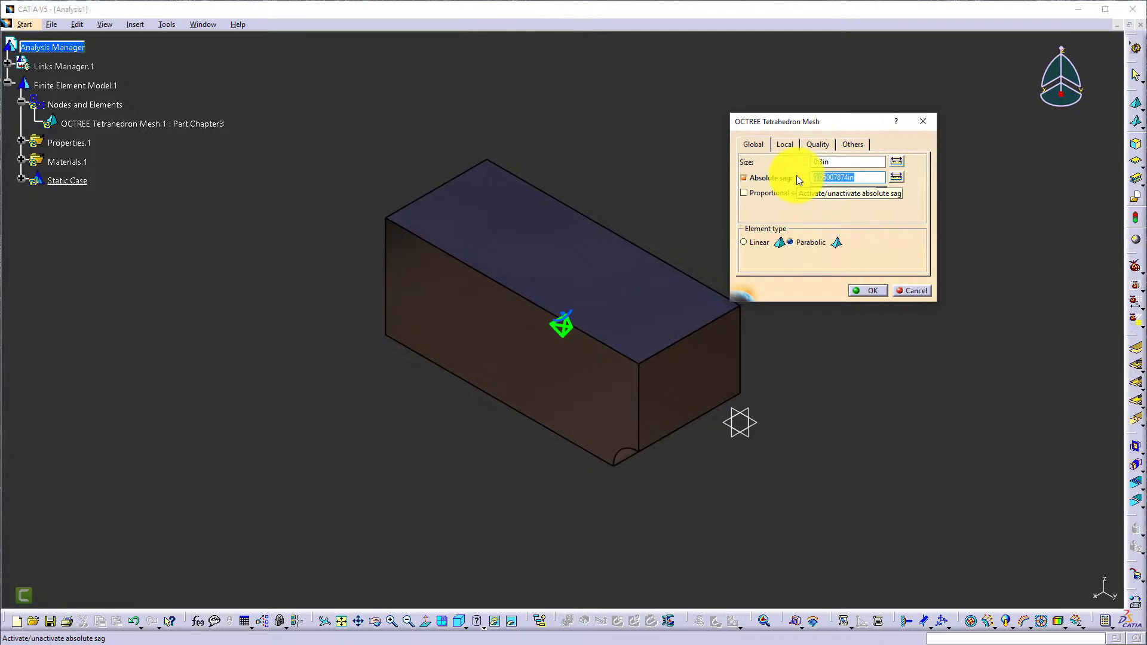
pyautogui.write('.0')
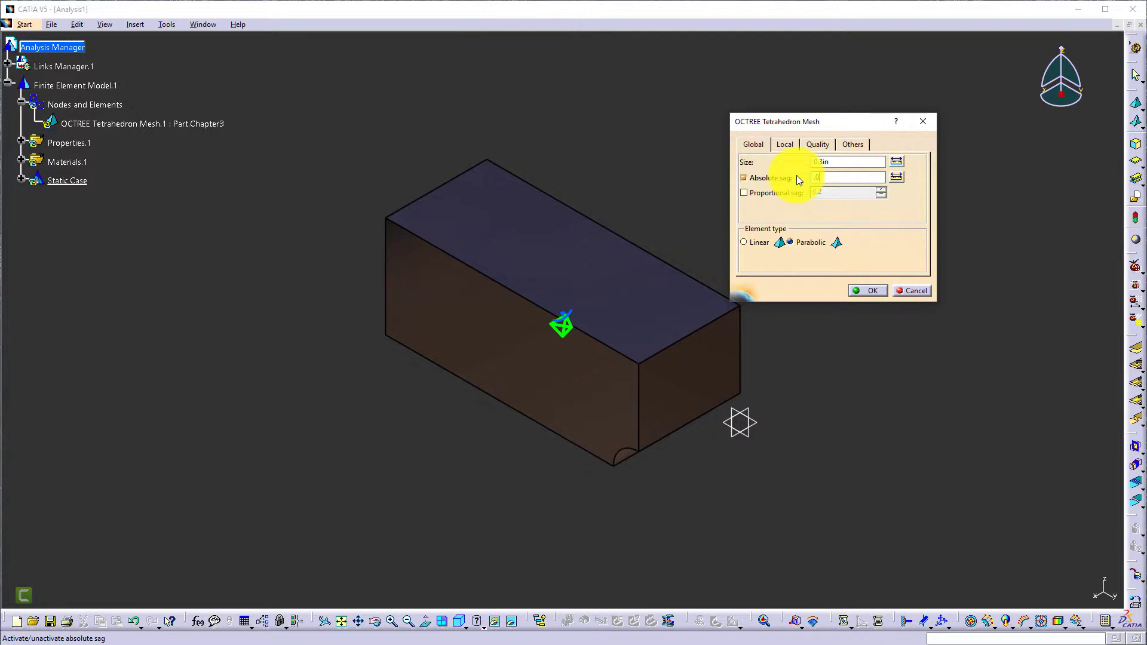
pyautogui.write('3')
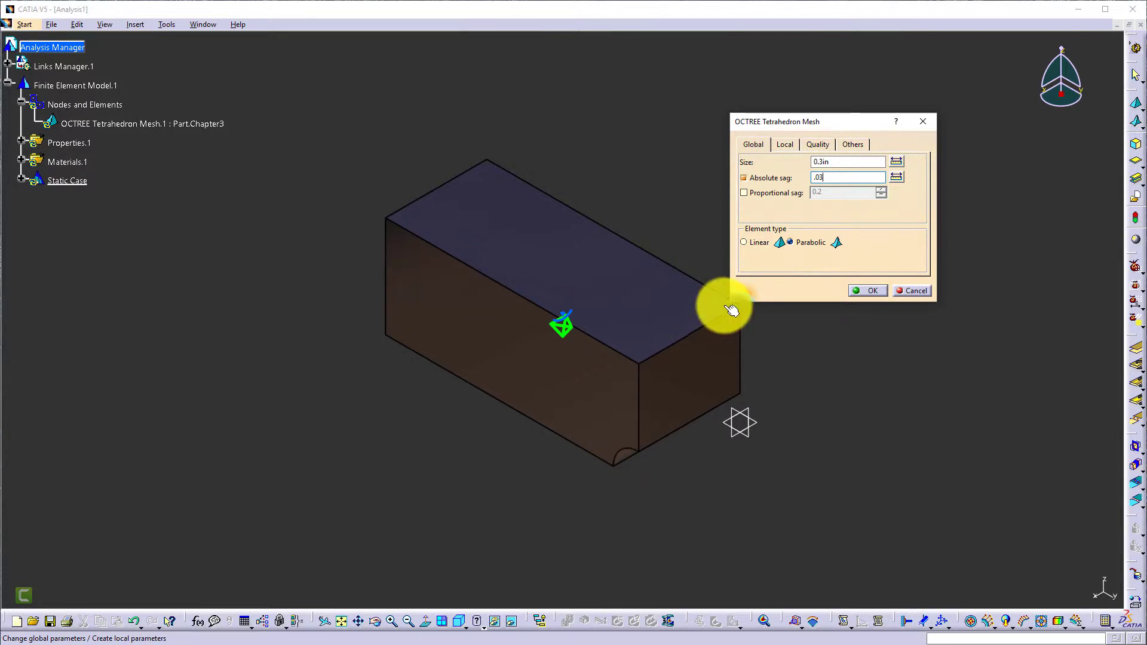
pyautogui.click(746, 242)
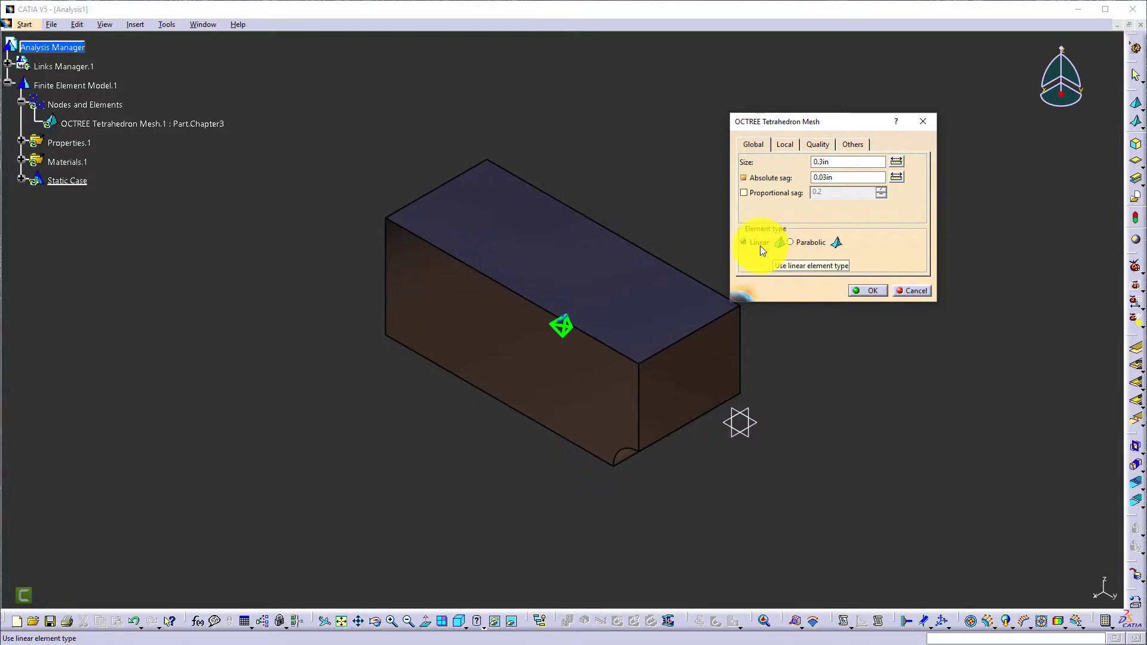
pyautogui.click(869, 291)
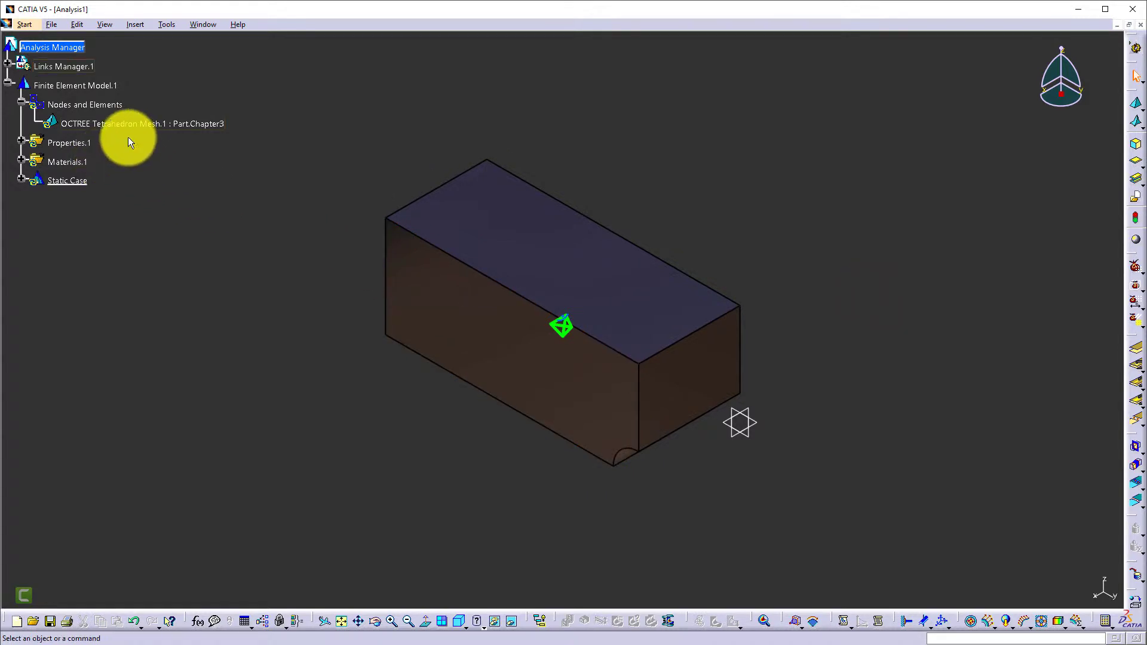
# Generate a Mesh Visualization of Nodes and Elements, inspect the elements around the hole, and return to isometric view
pyautogui.rightClick(96, 106)
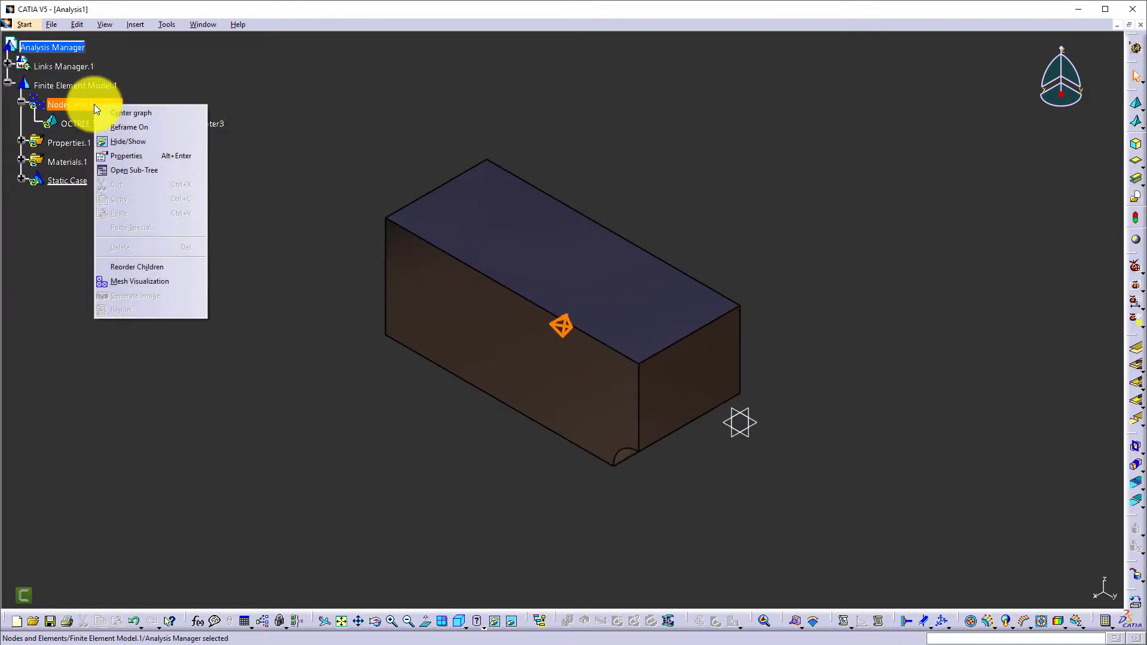
pyautogui.click(160, 282)
pyautogui.click(571, 358)
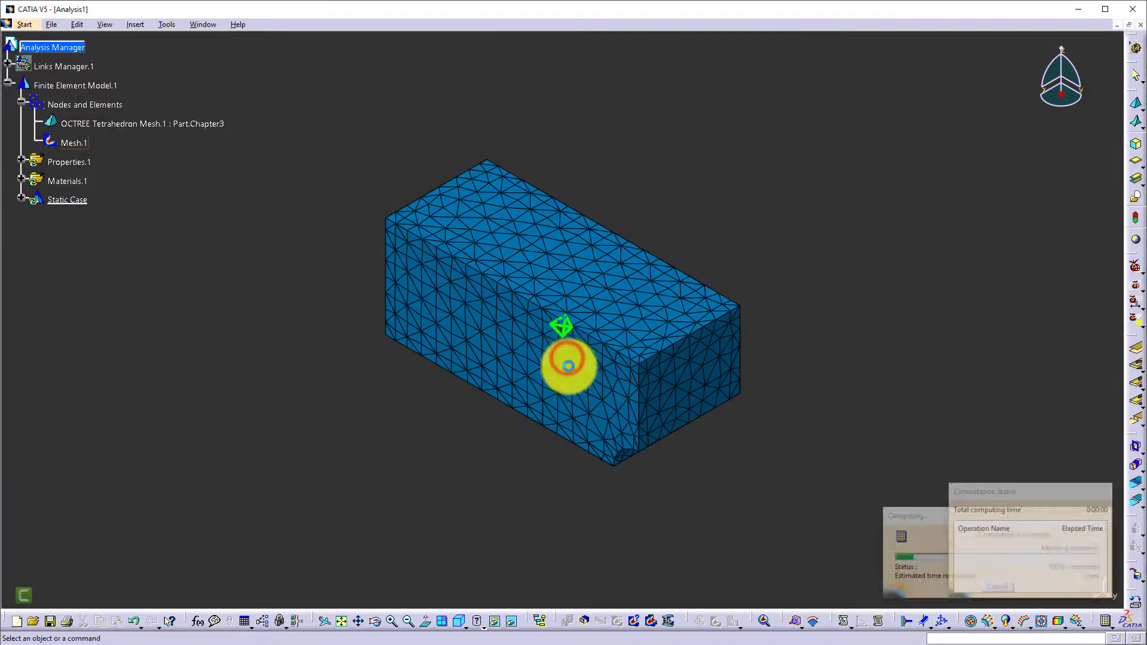
pyautogui.moveTo(595, 495); pyautogui.dragTo(751, 347, button='middle')
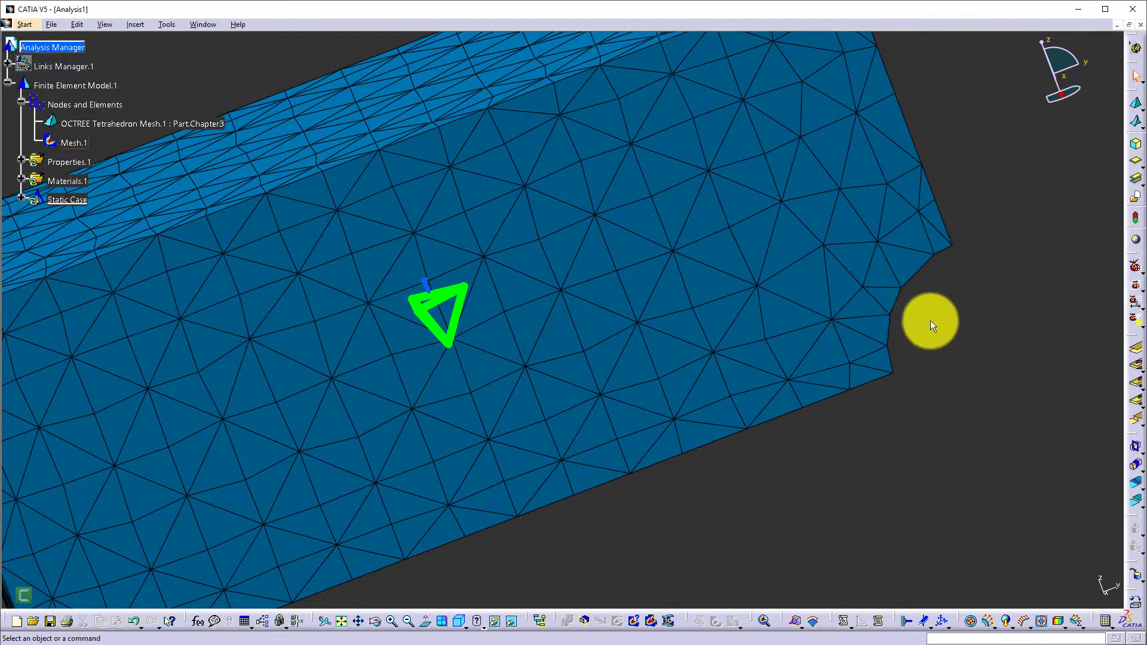
pyautogui.scroll(-3, 927, 320)
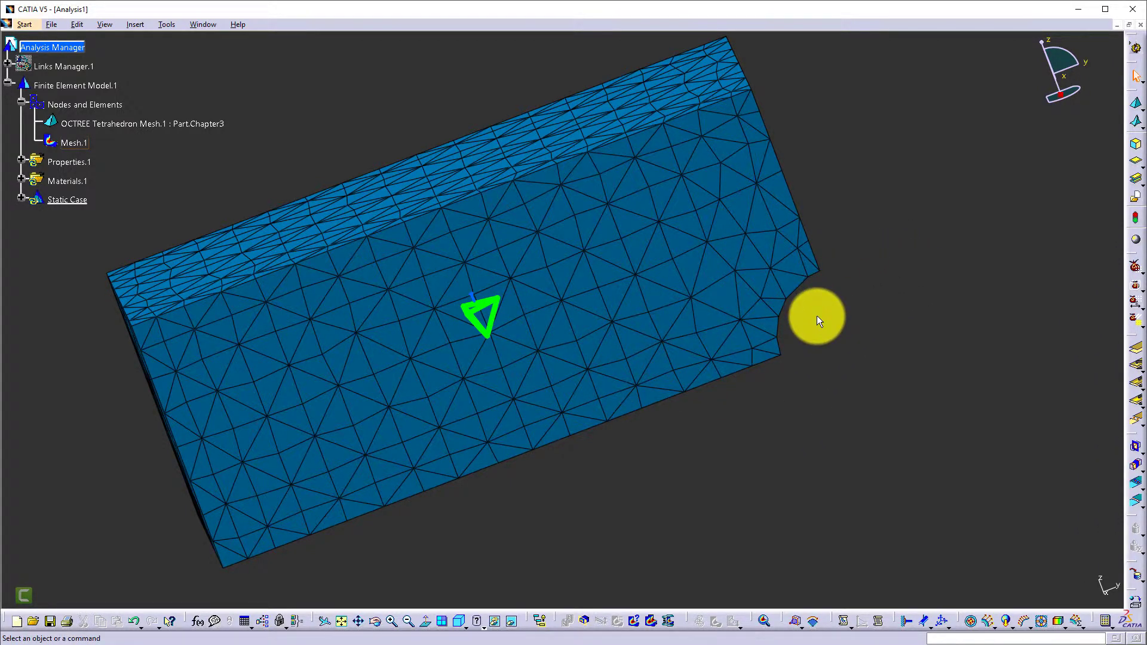
pyautogui.click(458, 621)
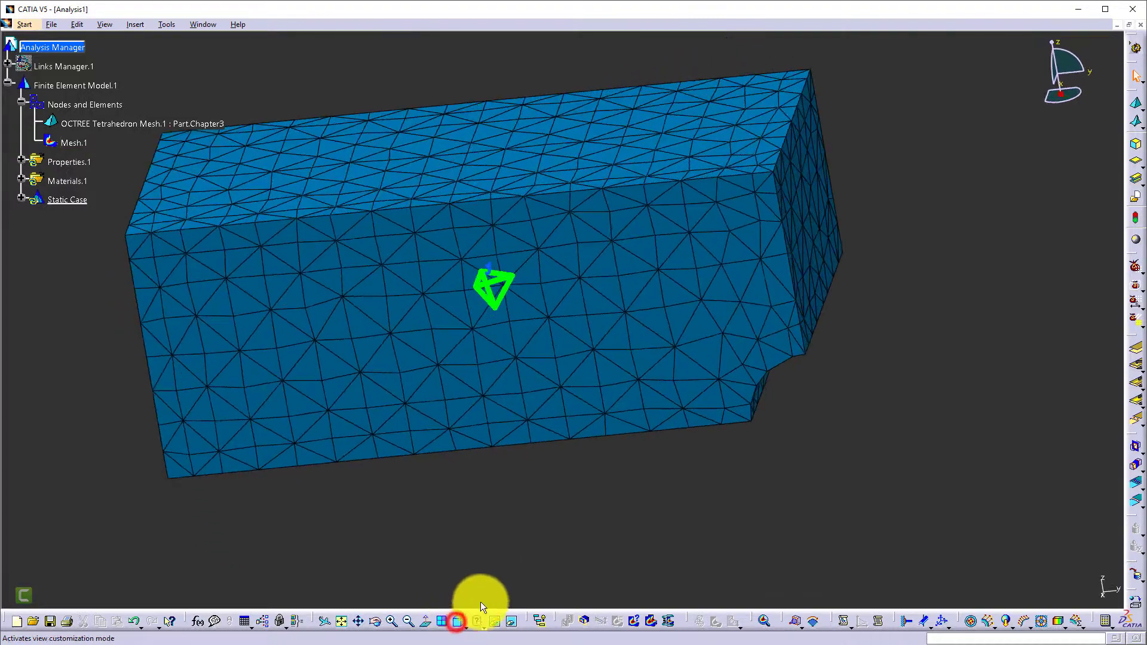
pyautogui.moveTo(472, 493); pyautogui.dragTo(524, 524, button='middle')
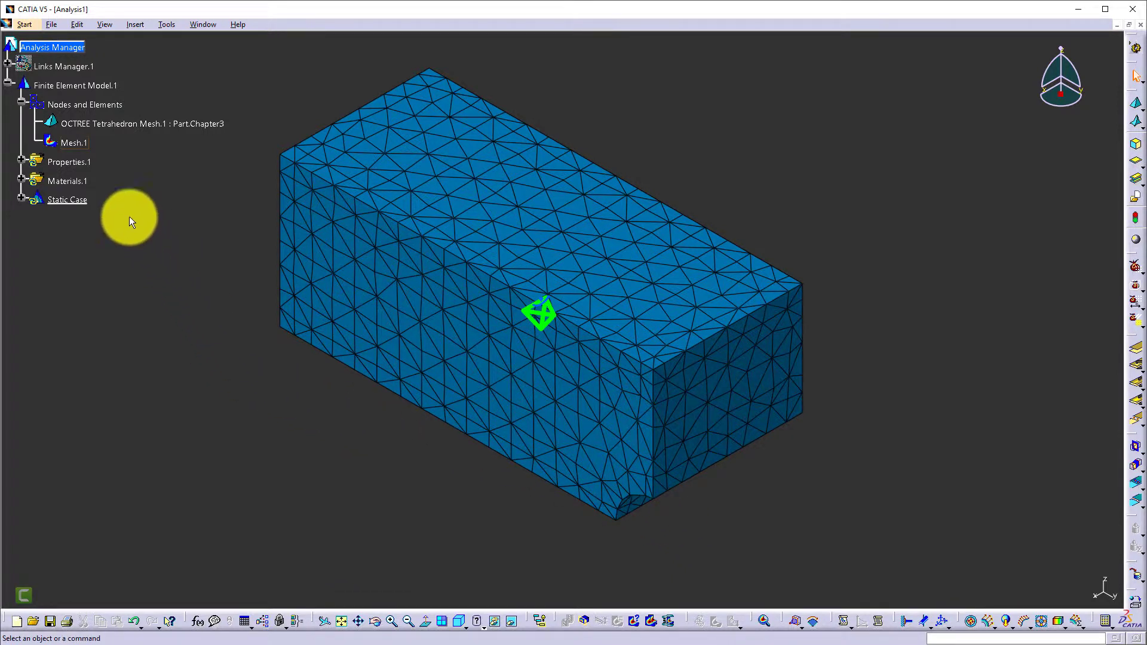
# Expand the Properties, Materials and Static Case branches of the analysis model and deactivate the mesh visualization
pyautogui.click(22, 163)
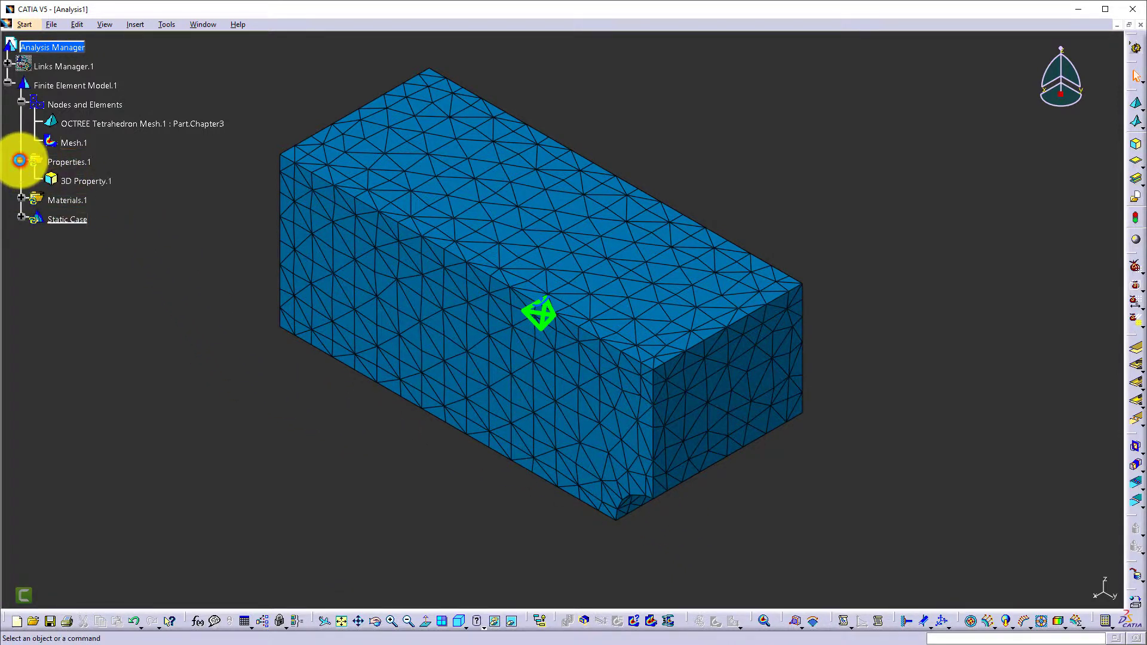
pyautogui.click(20, 200)
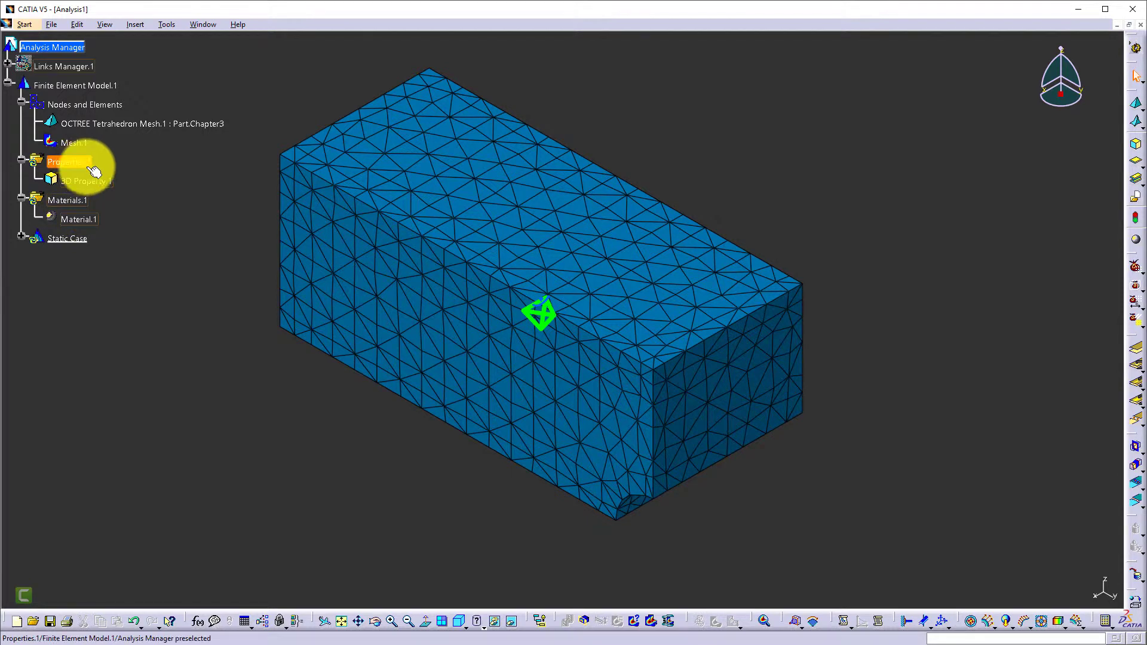
pyautogui.click(21, 237)
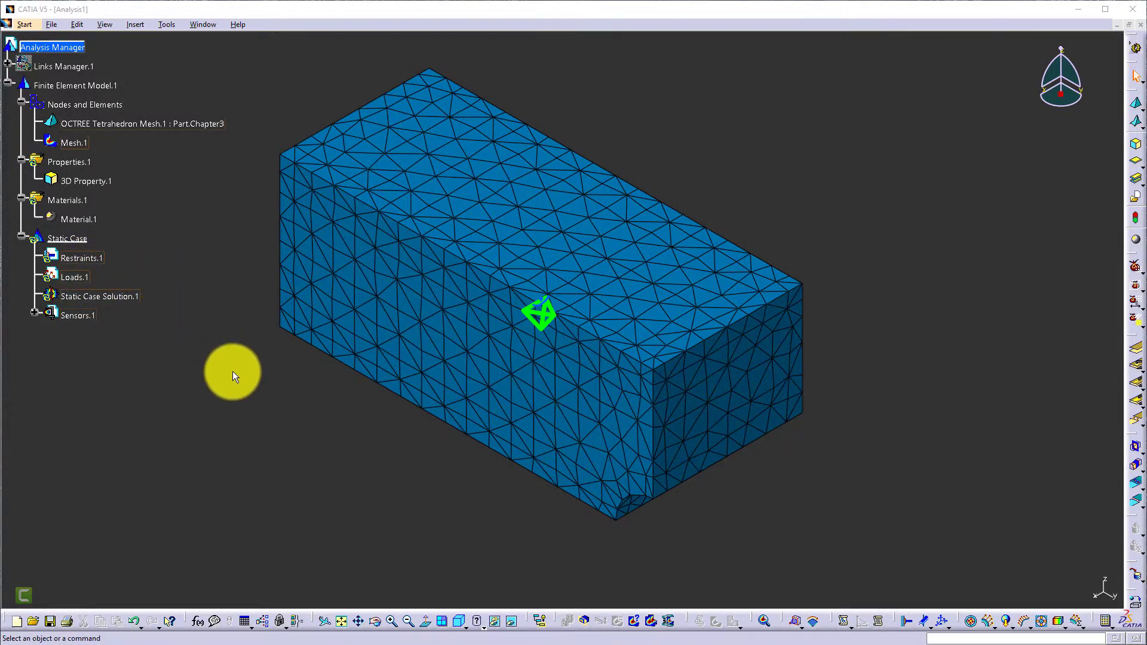
pyautogui.rightClick(70, 142)
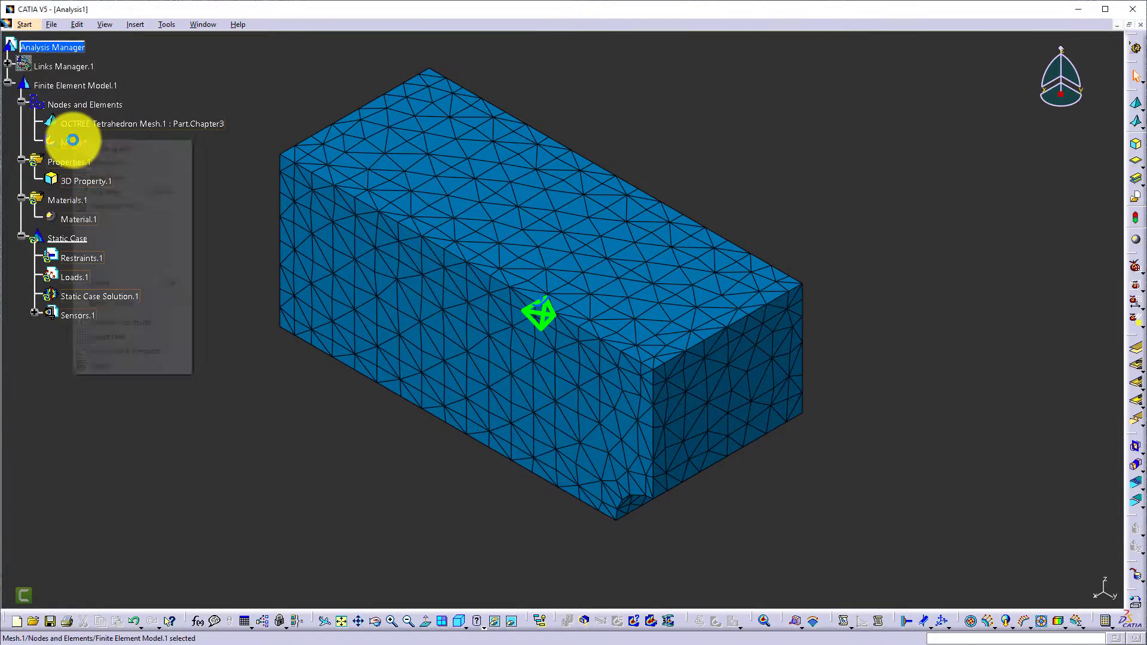
pyautogui.click(146, 324)
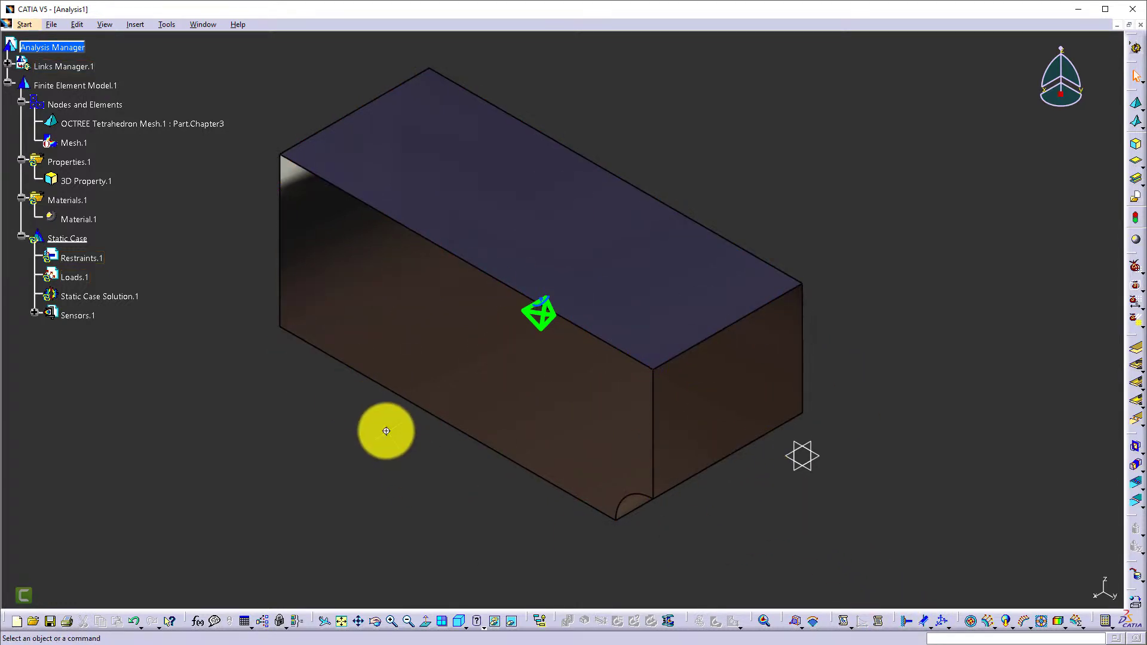
# Apply a Surface Slider restraint to the two symmetry faces, the end face above the hole and the bottom face
pyautogui.moveTo(387, 431); pyautogui.dragTo(397, 482, button='middle')
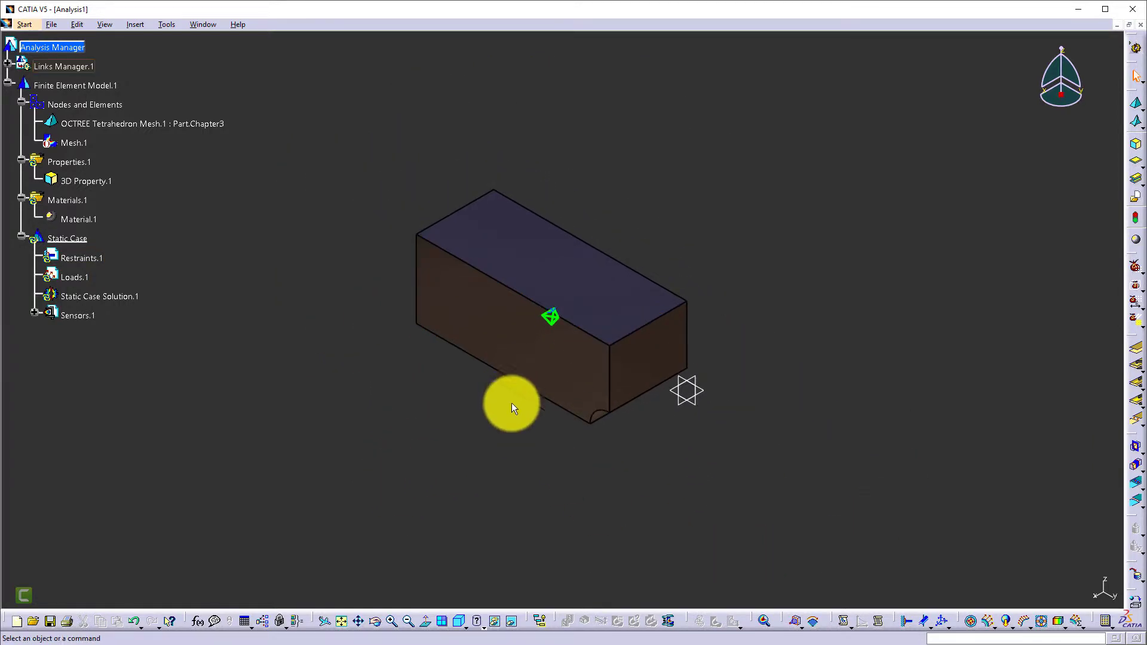
pyautogui.moveTo(598, 481); pyautogui.dragTo(491, 410, button='middle')
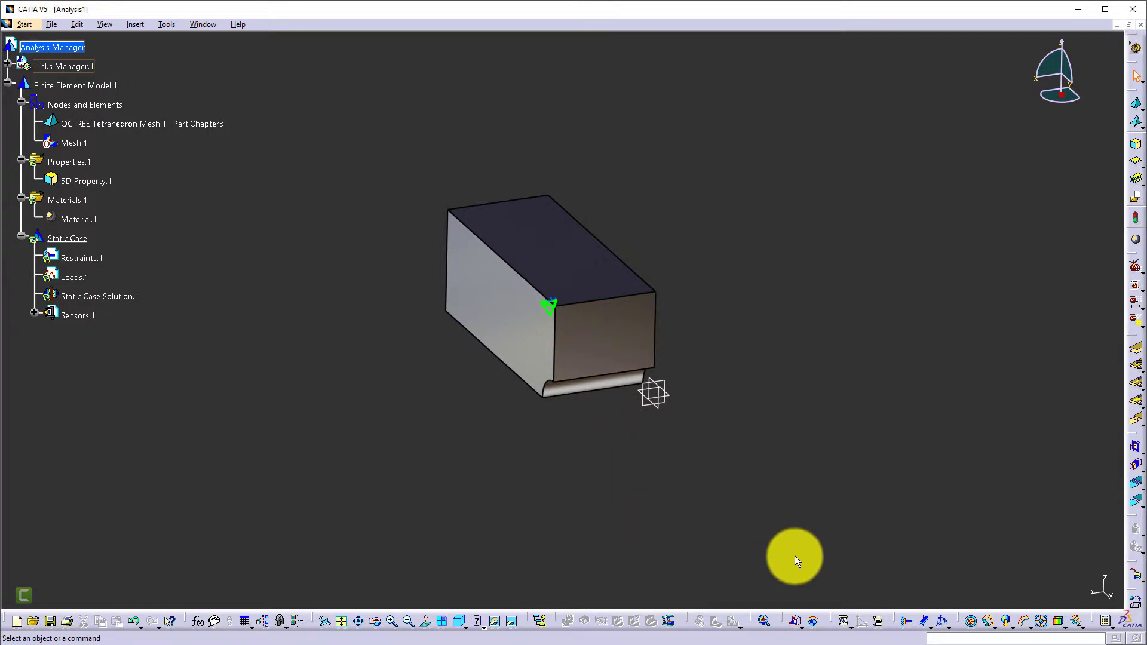
pyautogui.click(929, 627)
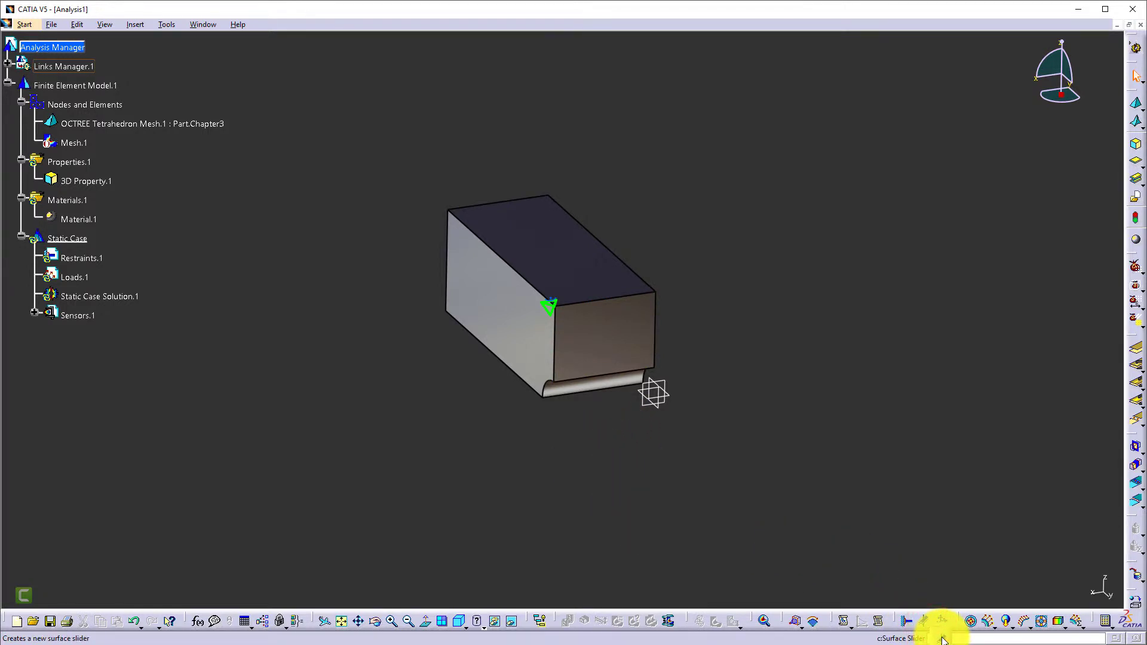
pyautogui.click(909, 561)
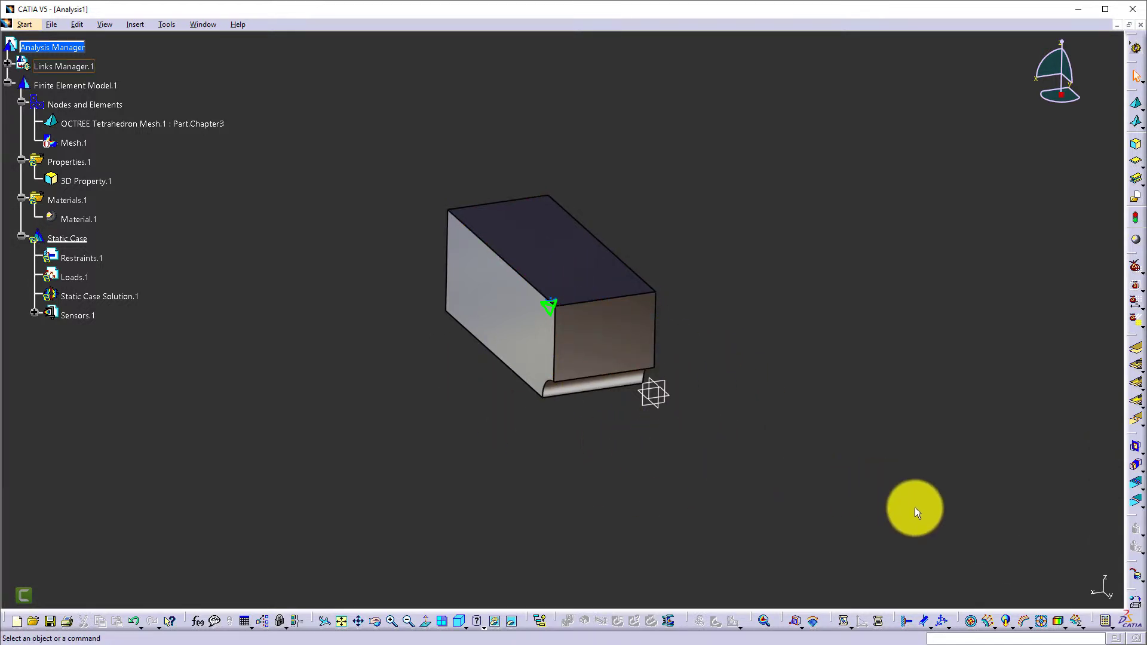
pyautogui.click(924, 620)
pyautogui.click(604, 336)
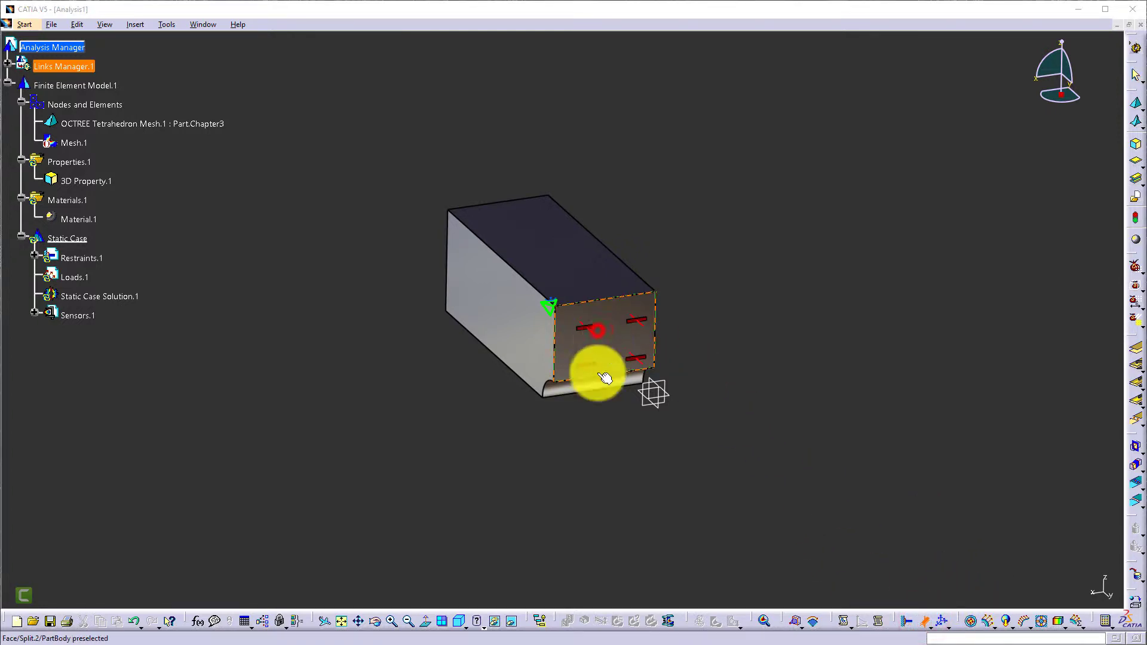
pyautogui.click(640, 507)
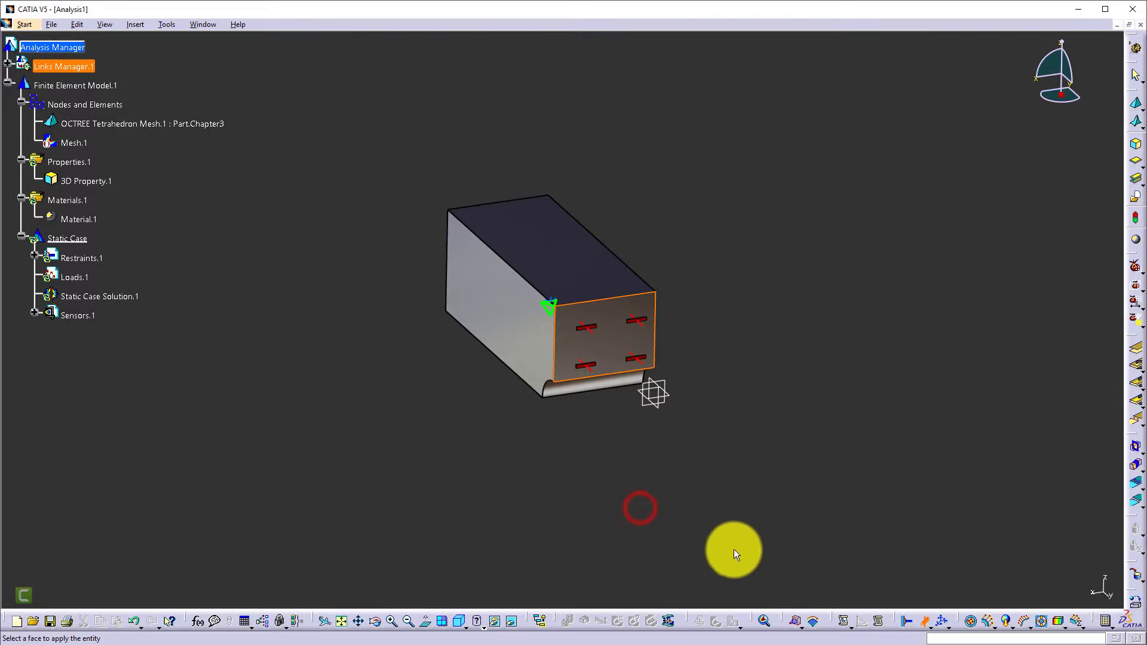
pyautogui.moveTo(482, 489); pyautogui.dragTo(608, 375, button='middle')
pyautogui.click(557, 370)
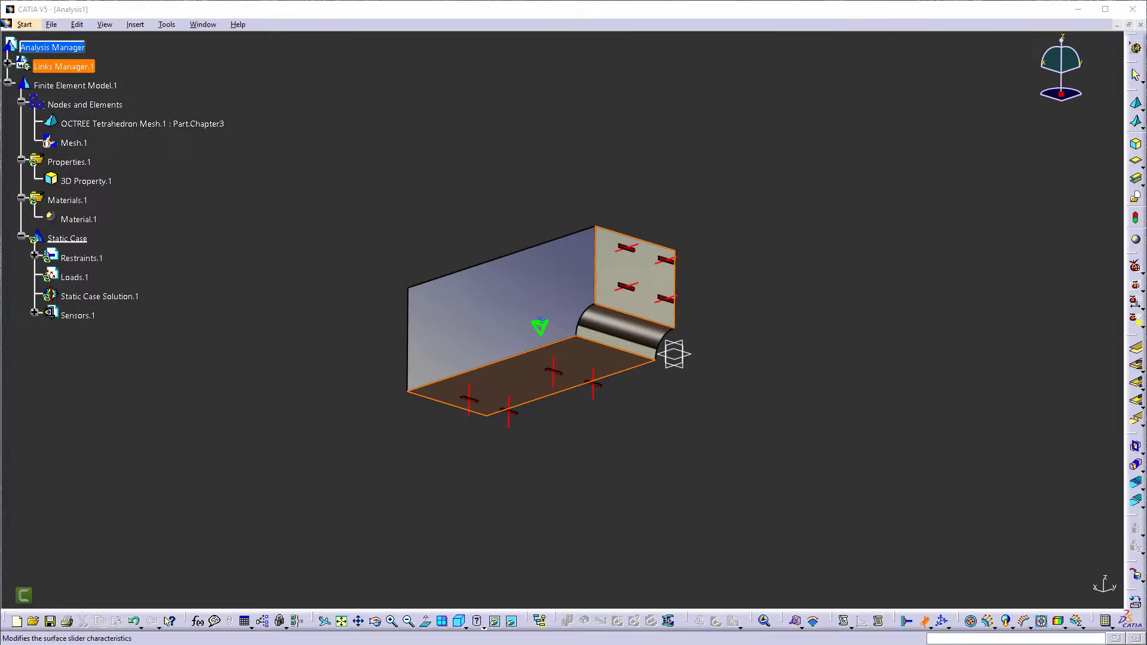
pyautogui.click(1135, 317)
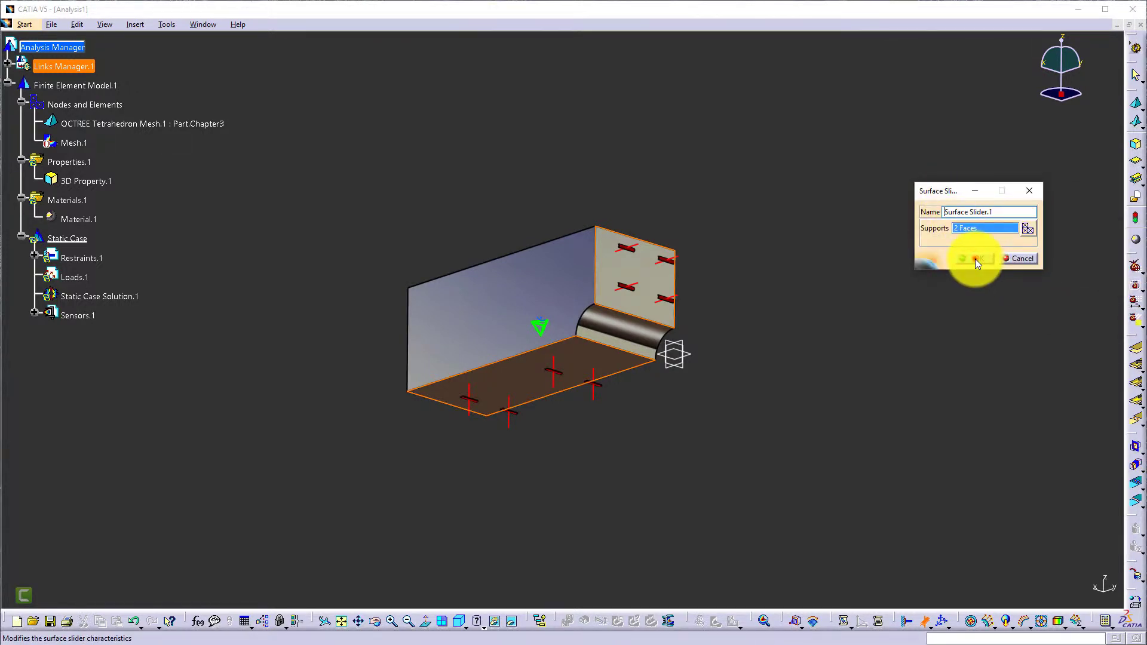
pyautogui.click(975, 259)
# Apply a pressure of -250 psi to the end face opposite the hole, and expand the Restraints and Loads branches
pyautogui.moveTo(713, 346); pyautogui.dragTo(687, 335, button='middle')
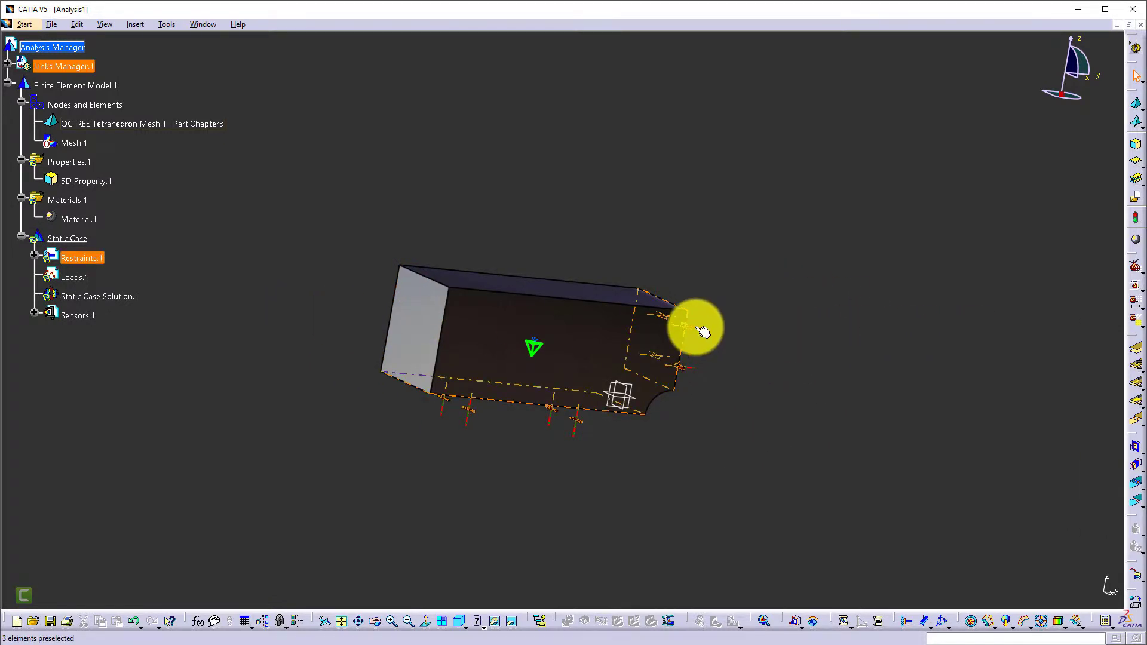
pyautogui.click(972, 627)
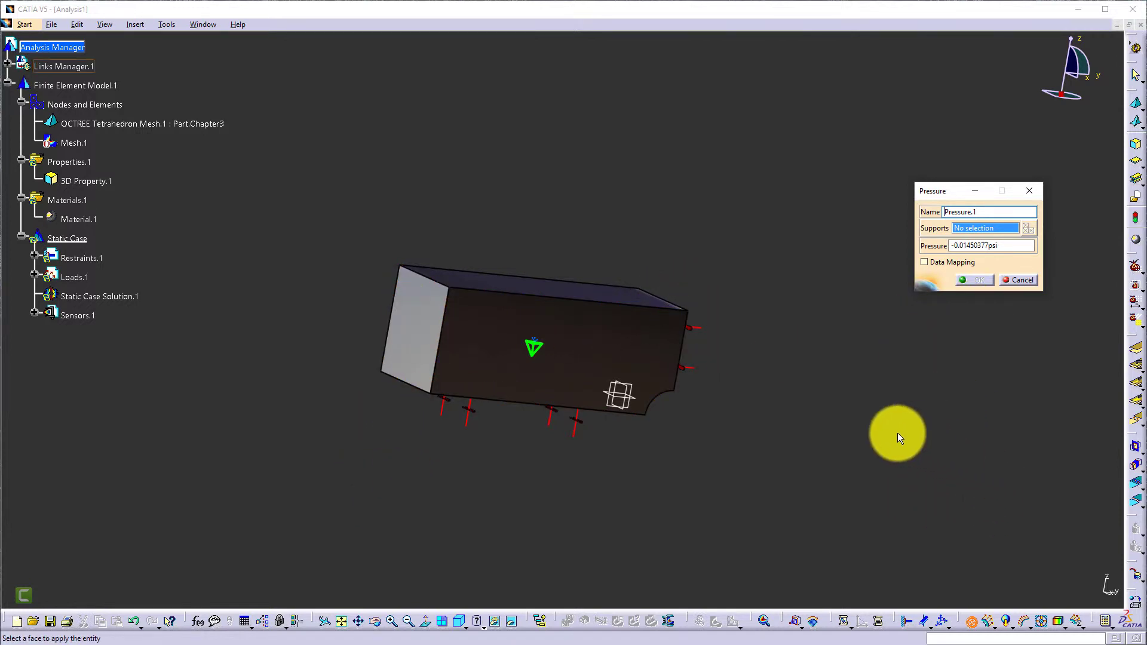
pyautogui.click(417, 312)
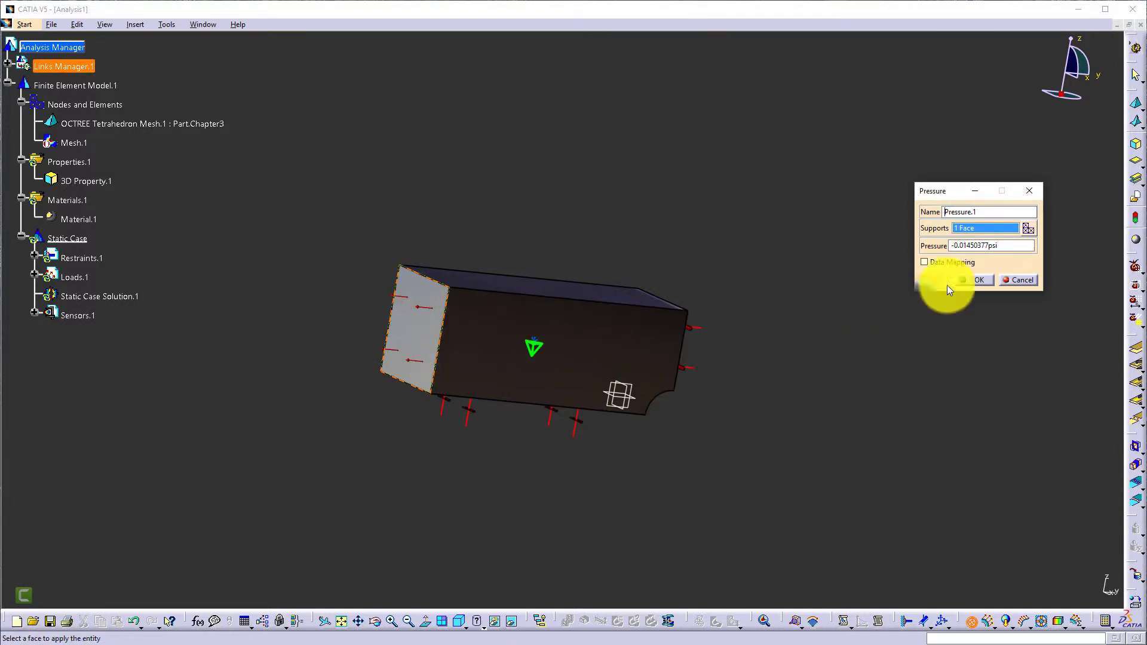
pyautogui.moveTo(1005, 247); pyautogui.dragTo(915, 245)
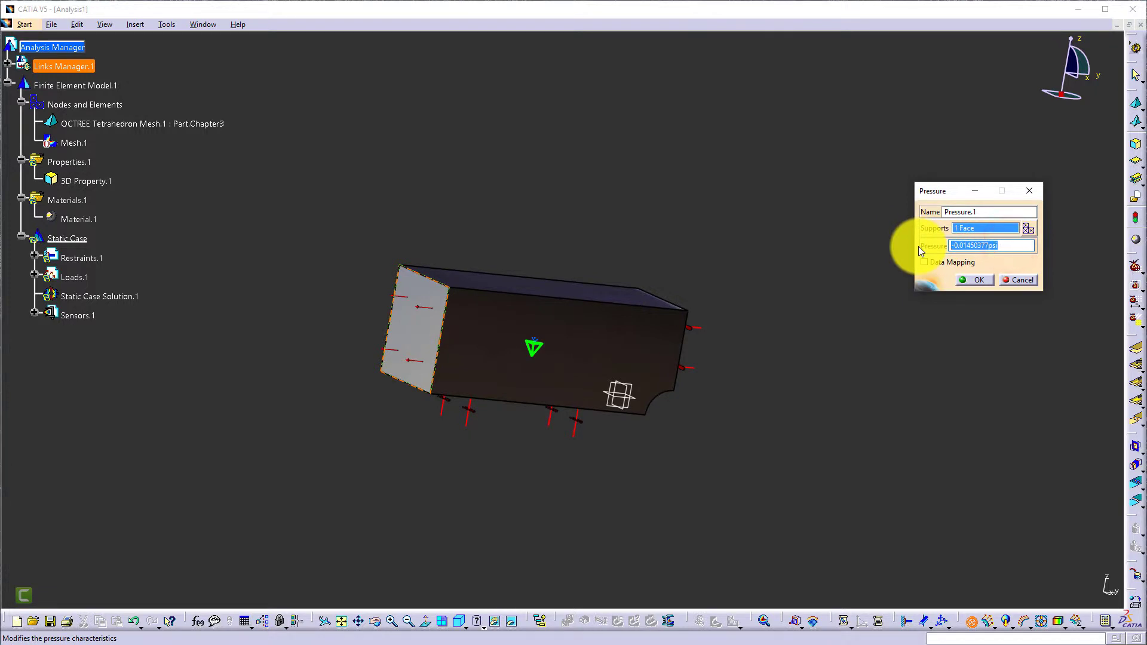
pyautogui.write('-250')
pyautogui.click(986, 247)
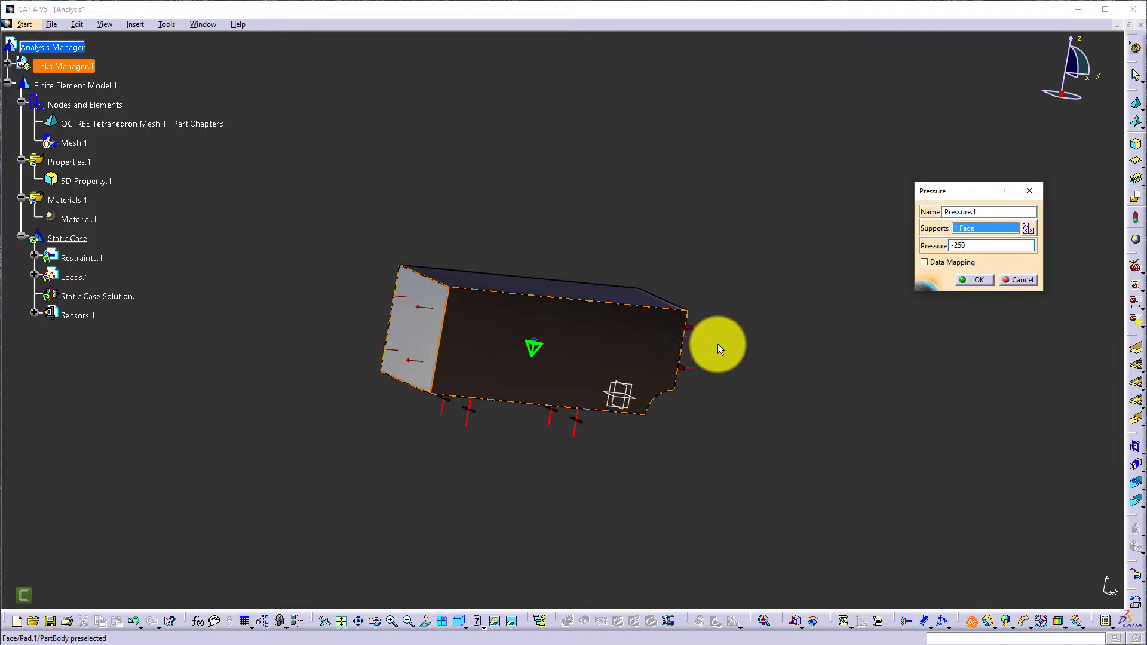
pyautogui.click(981, 280)
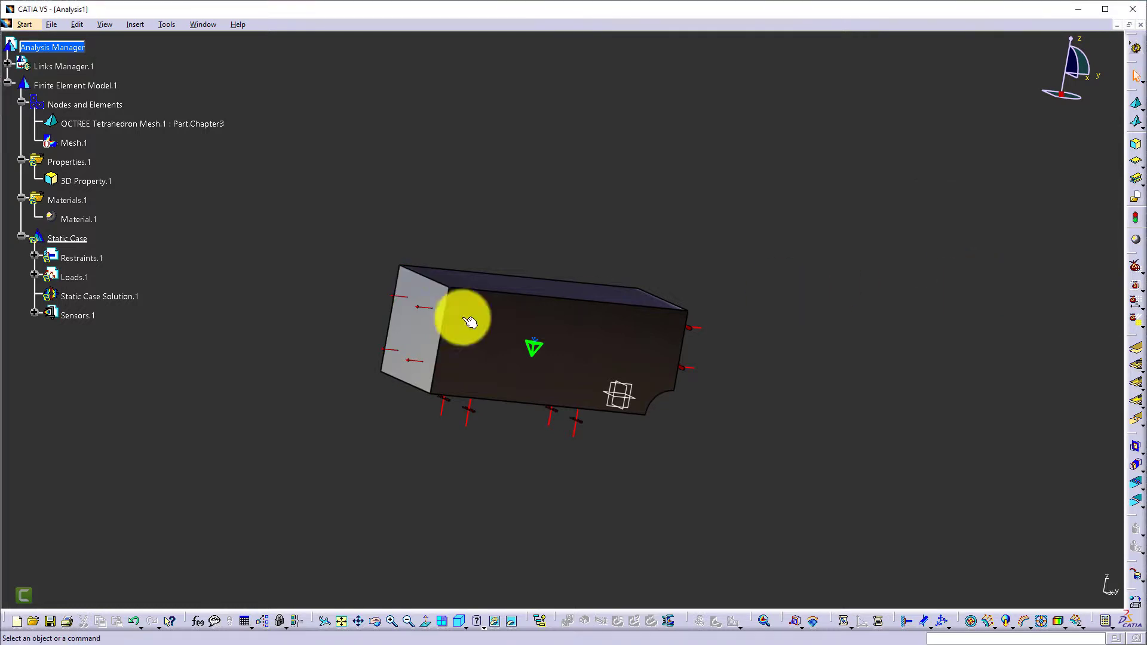
pyautogui.click(34, 255)
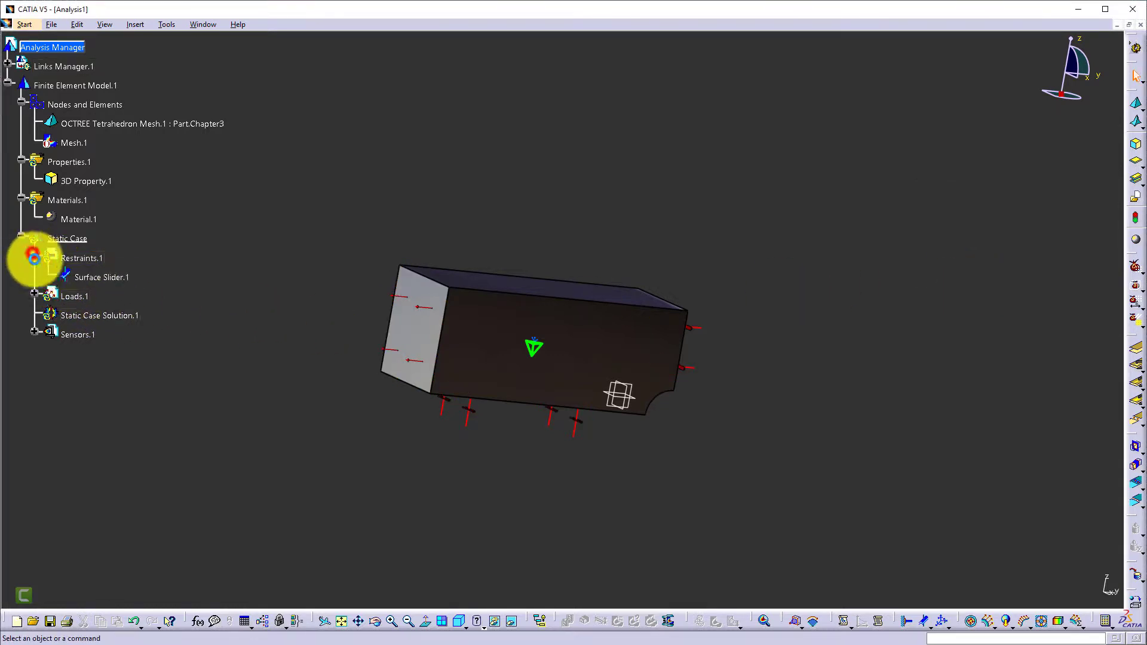
pyautogui.click(34, 296)
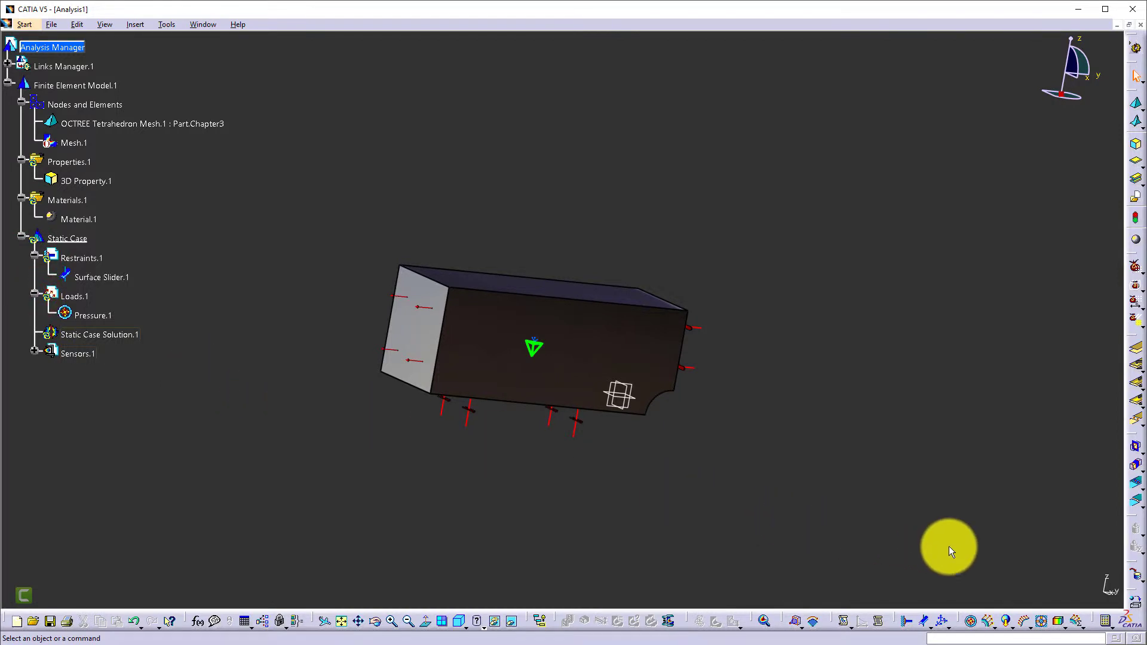
# Try to compute the static case with the surface slider and pressure applied
pyautogui.click(1104, 623)
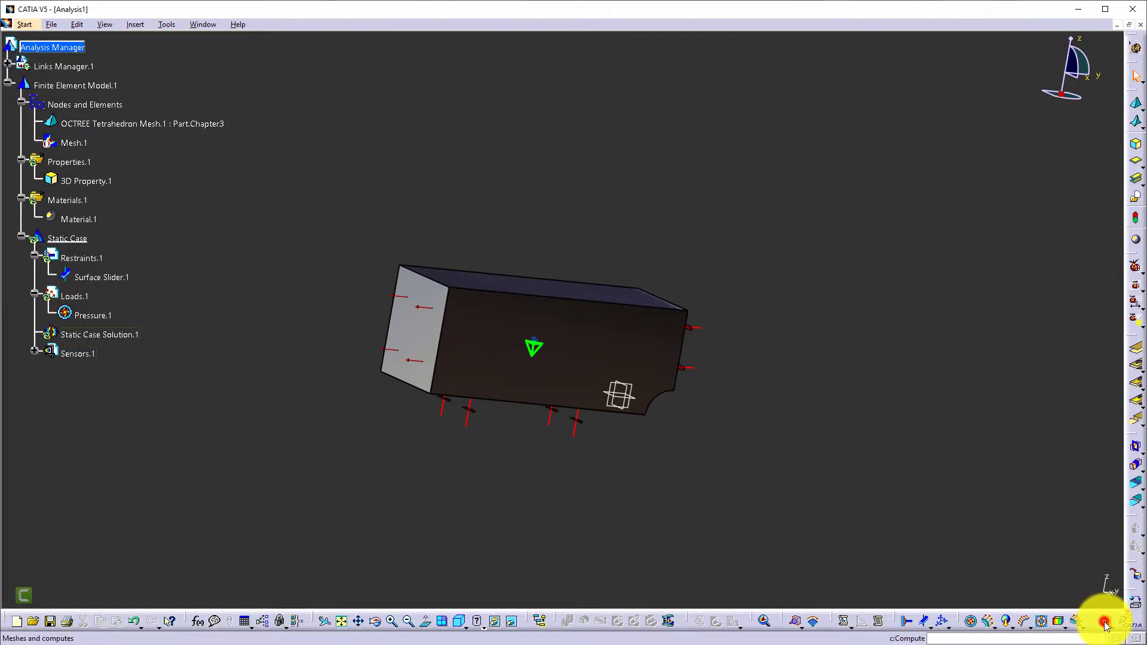
pyautogui.click(1048, 587)
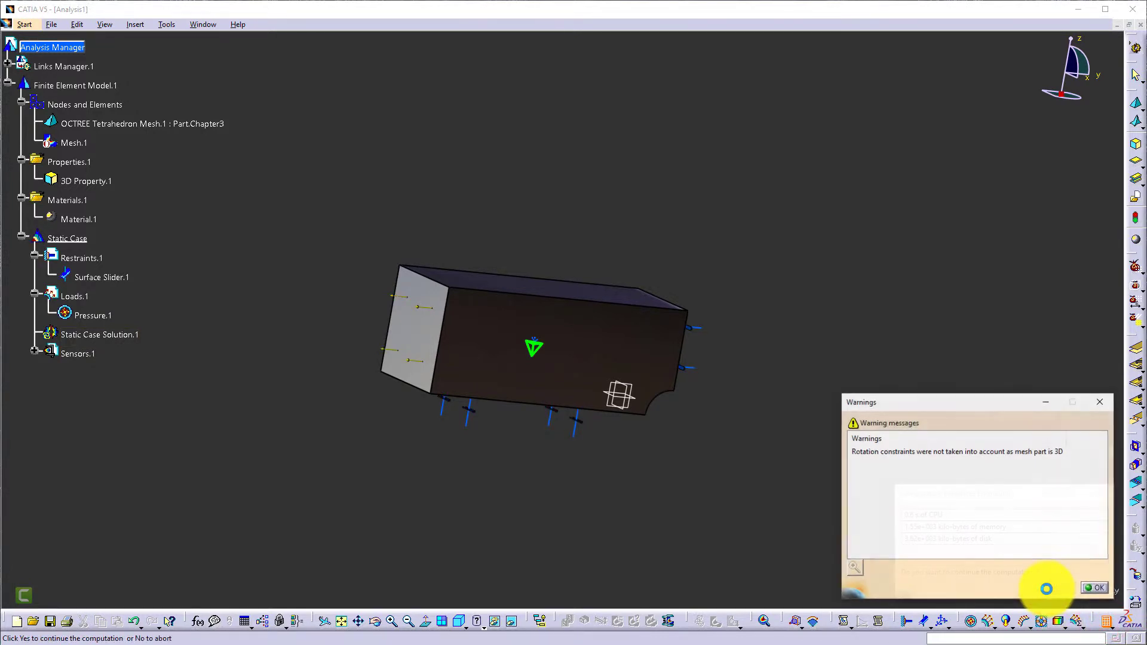
pyautogui.click(1099, 590)
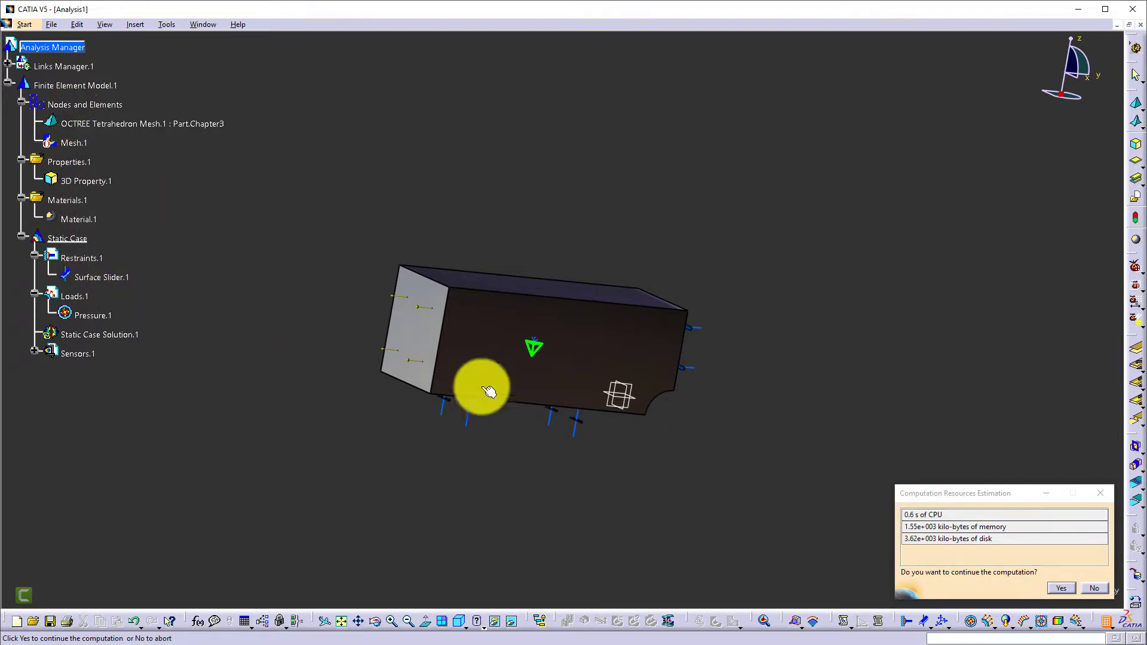
pyautogui.click(1063, 591)
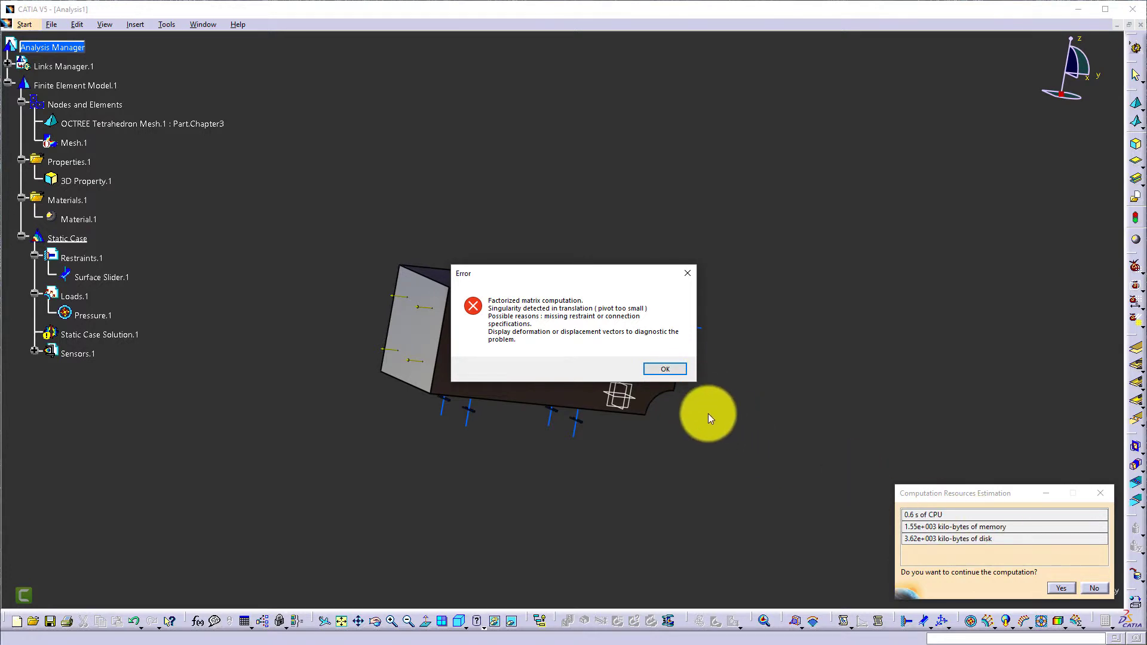
pyautogui.click(669, 368)
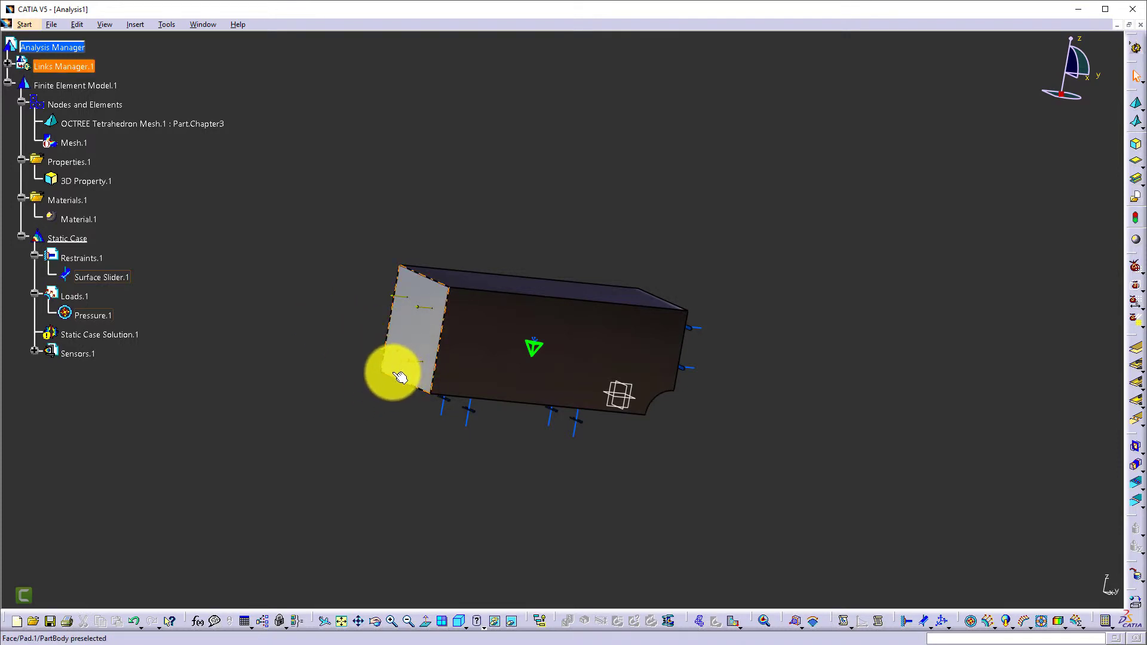
# Generate a Deformation image of the static case solution and animate it to diagnose the unrestrained motion
pyautogui.click(702, 623)
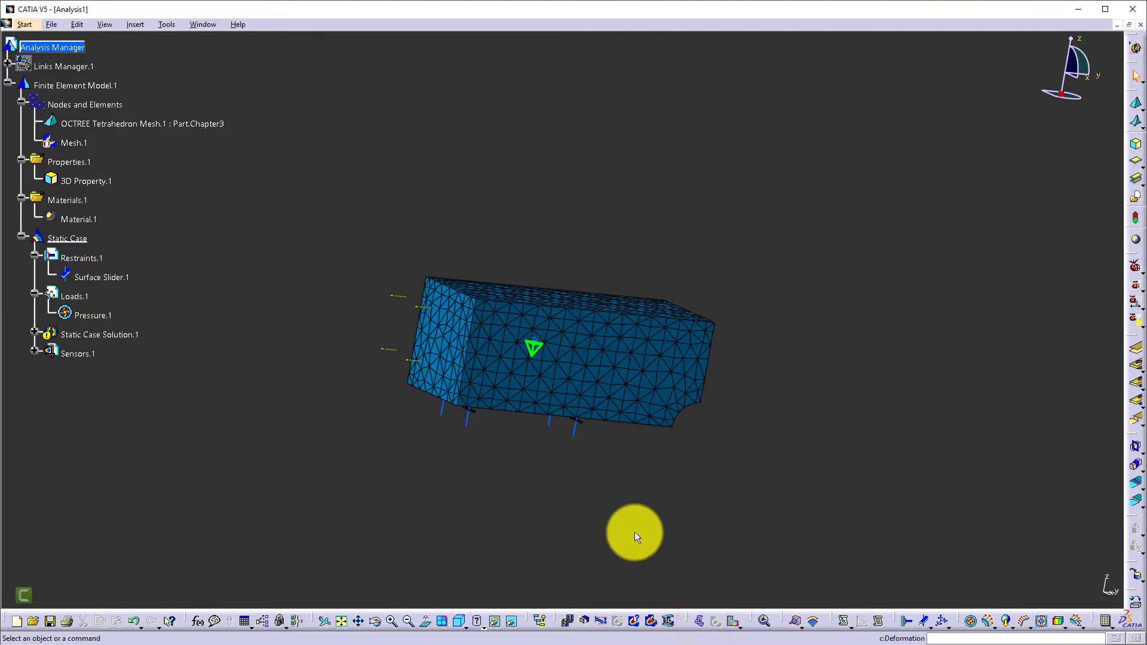
pyautogui.click(571, 623)
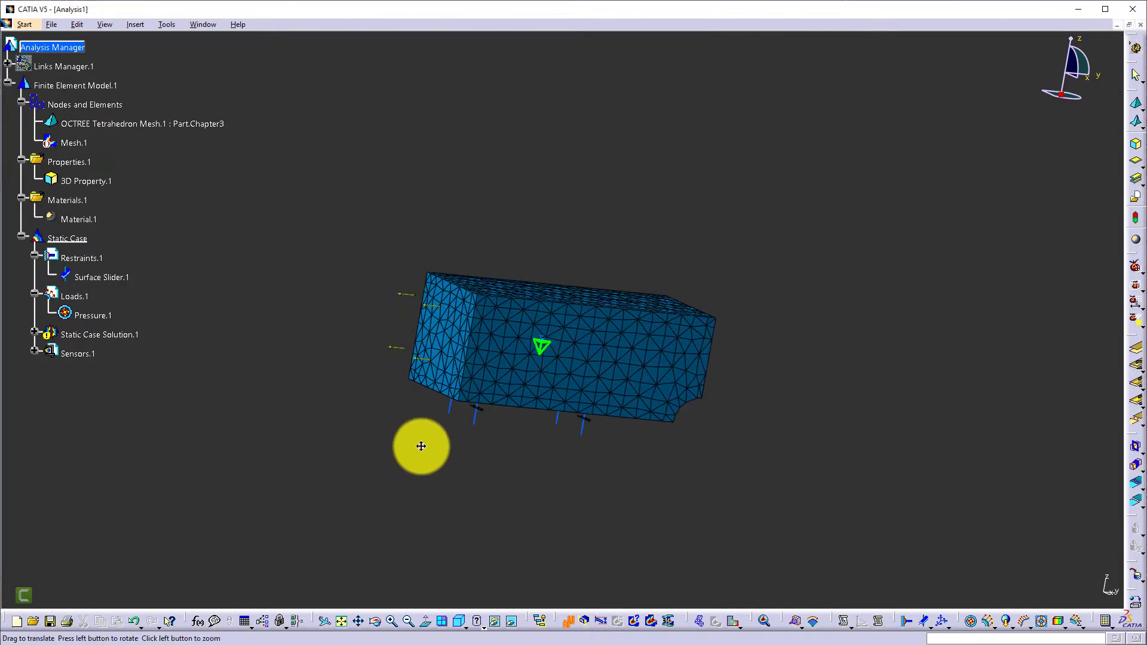
pyautogui.moveTo(421, 446); pyautogui.dragTo(360, 429, button='middle')
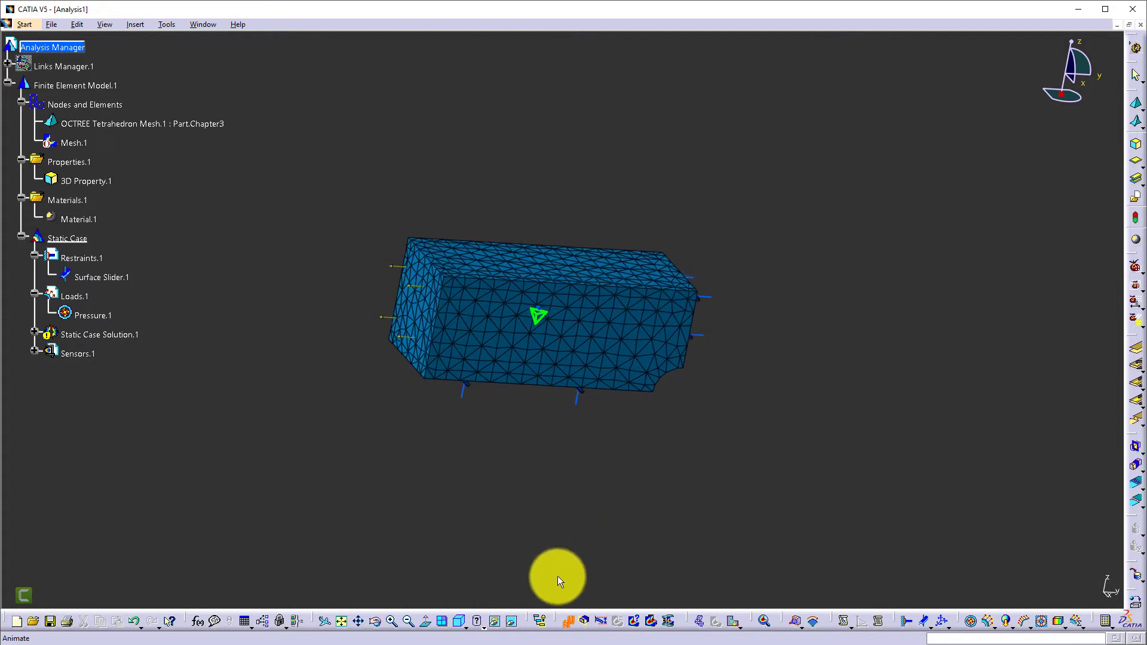
pyautogui.click(568, 621)
pyautogui.click(525, 452)
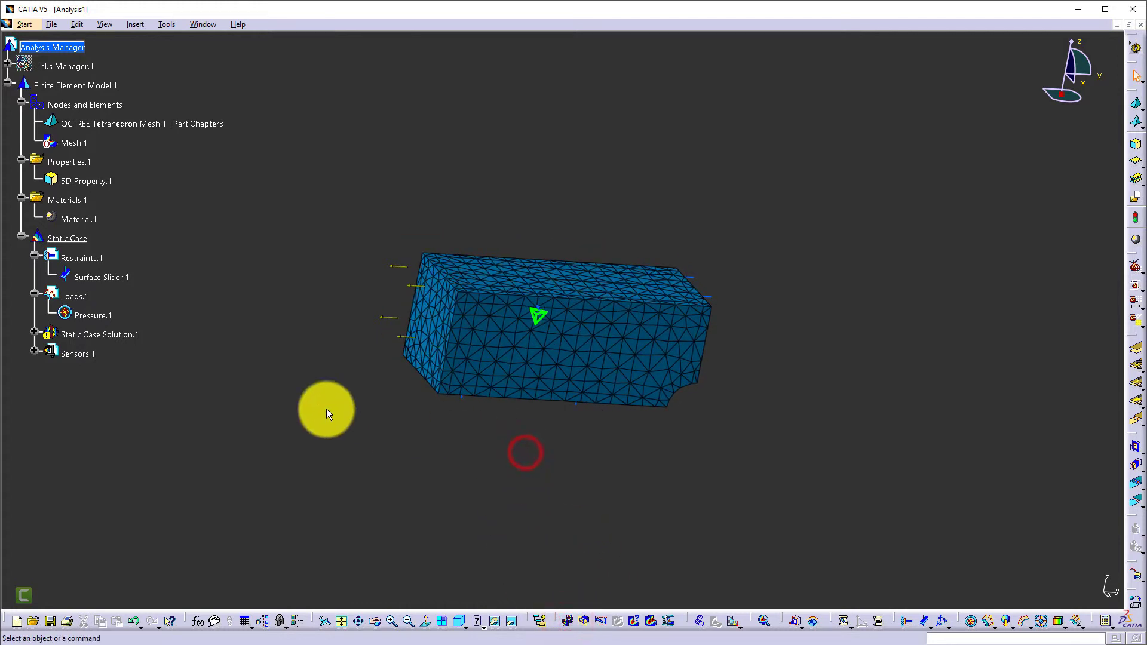
# Delete the deformed mesh image from the Static Case Solution
pyautogui.click(34, 333)
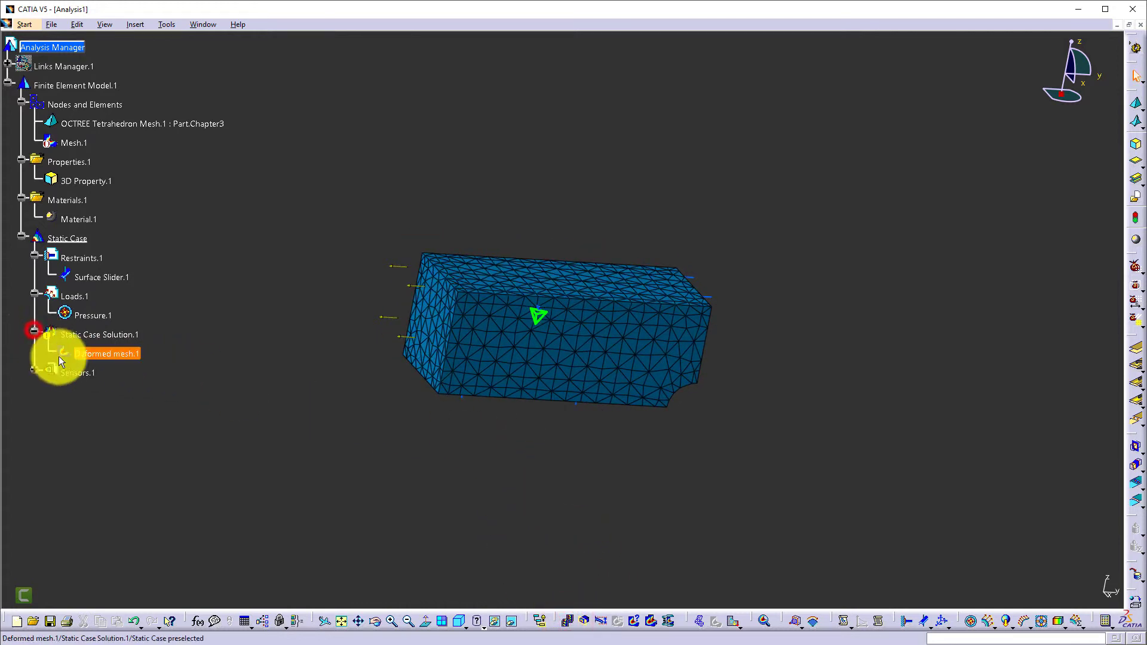
pyautogui.rightClick(124, 362)
pyautogui.click(188, 493)
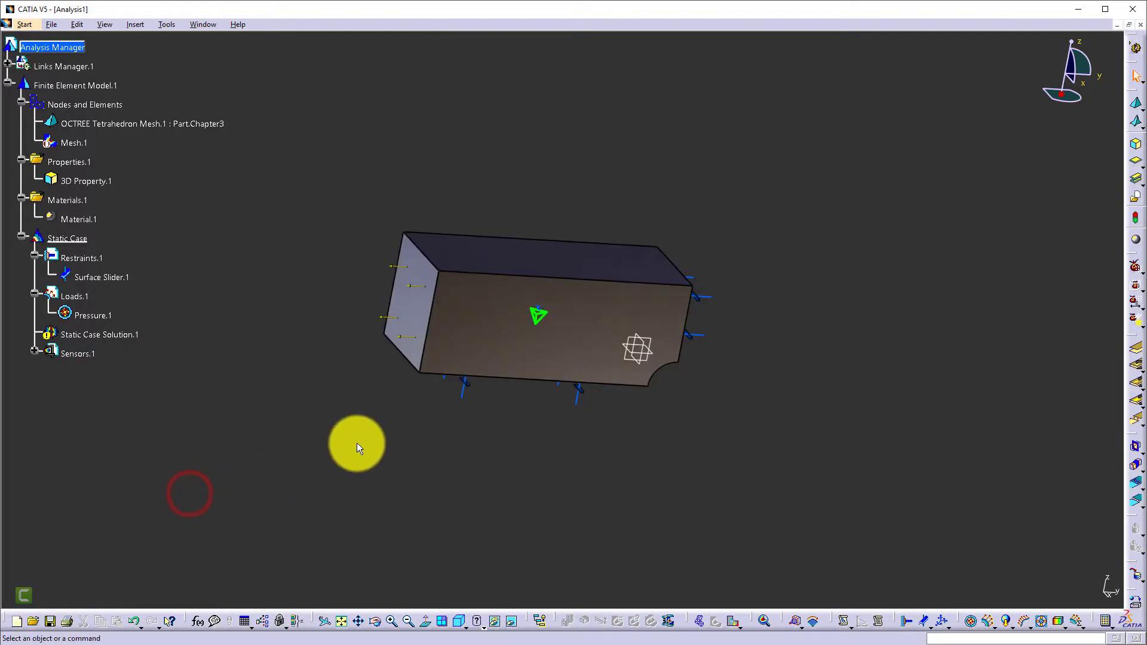
# Add a User-defined Restraint on the loaded face's lower front corner vertex with only Translation 1 restrained
pyautogui.moveTo(388, 476); pyautogui.dragTo(468, 469, button='middle')
pyautogui.moveTo(473, 515); pyautogui.dragTo(468, 397, button='middle')
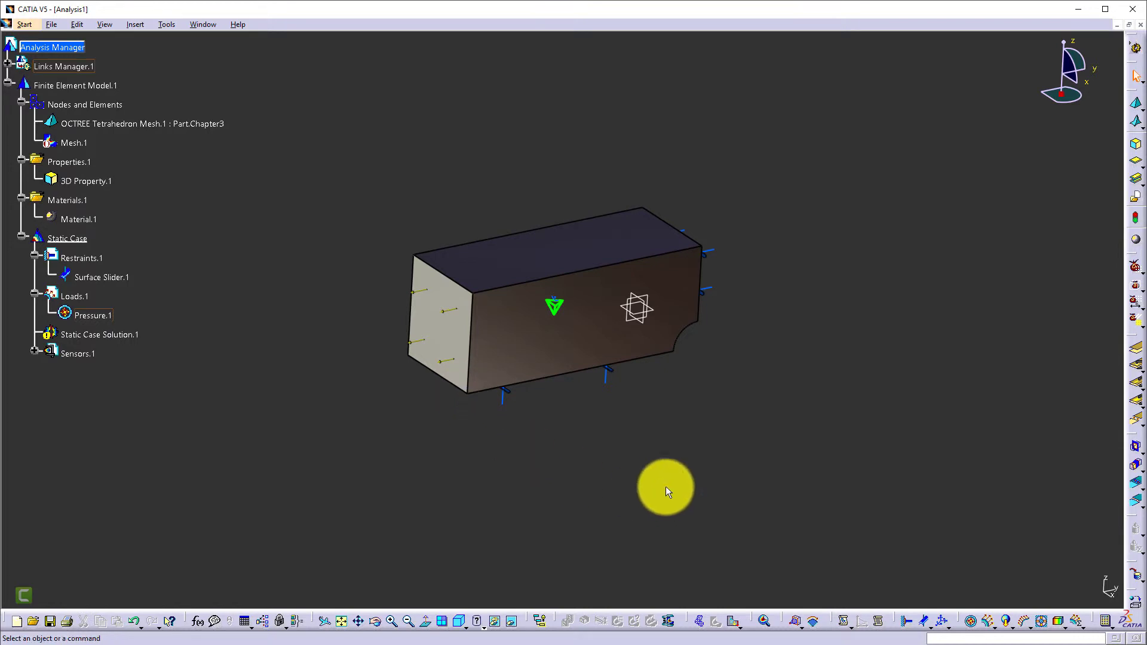
pyautogui.click(943, 623)
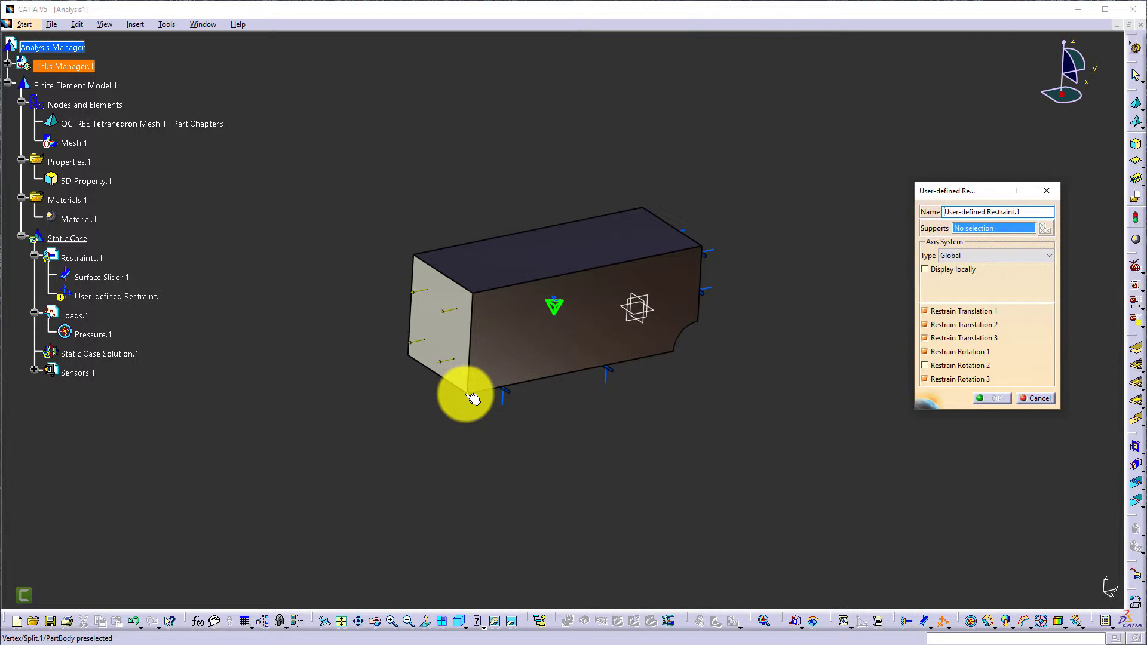
pyautogui.click(472, 398)
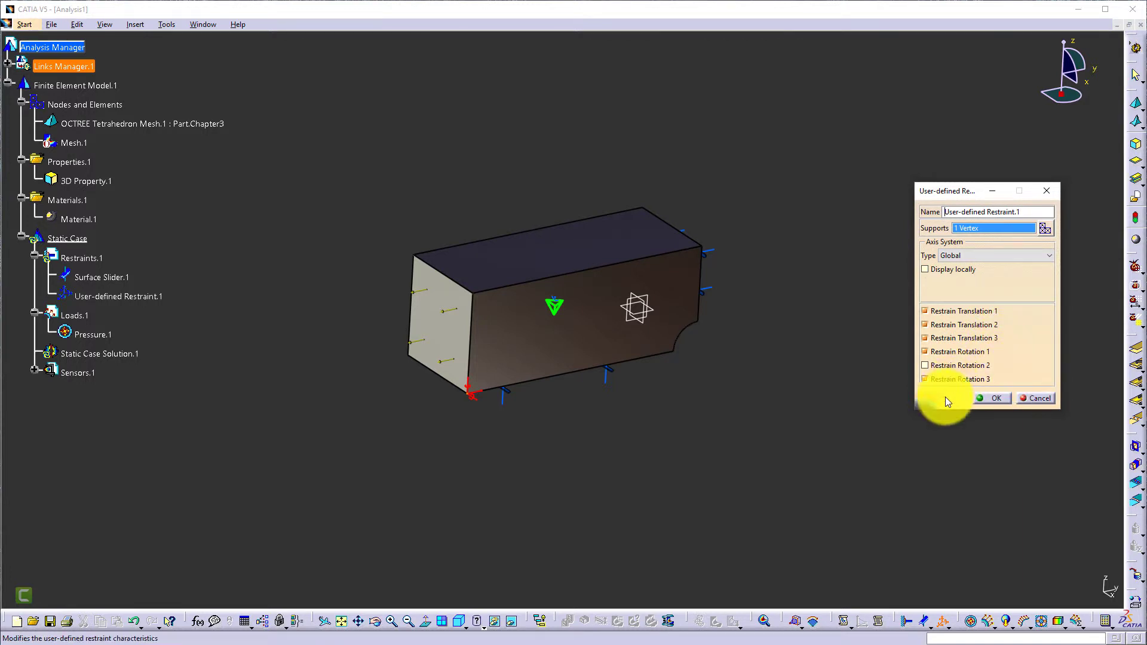
pyautogui.click(925, 352)
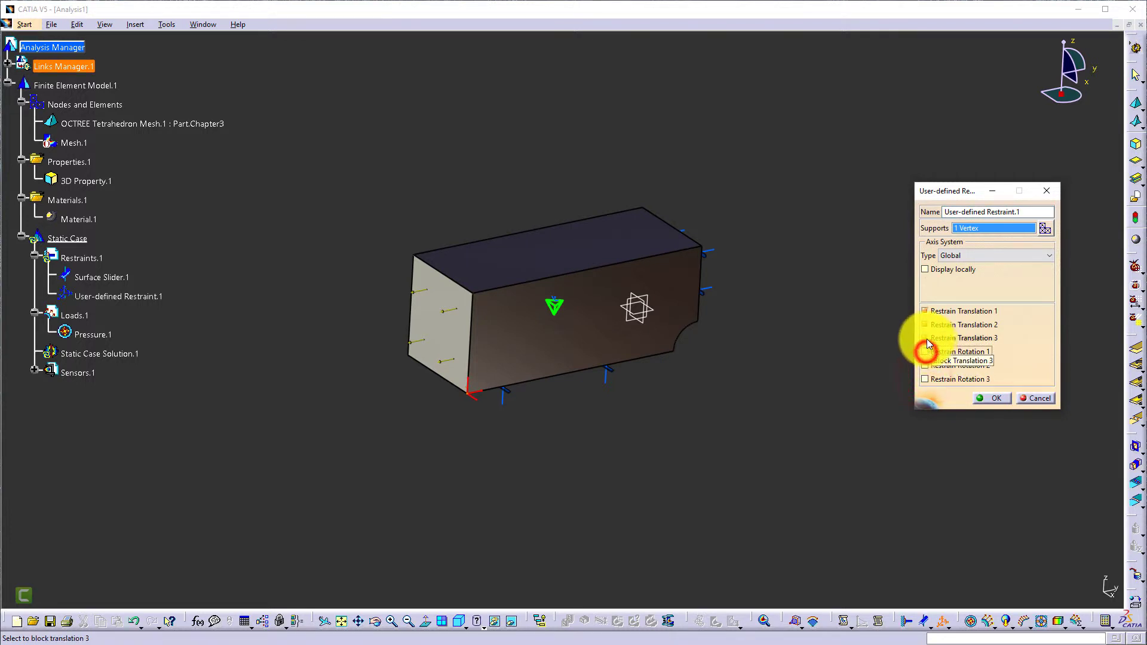
pyautogui.click(925, 338)
pyautogui.click(925, 325)
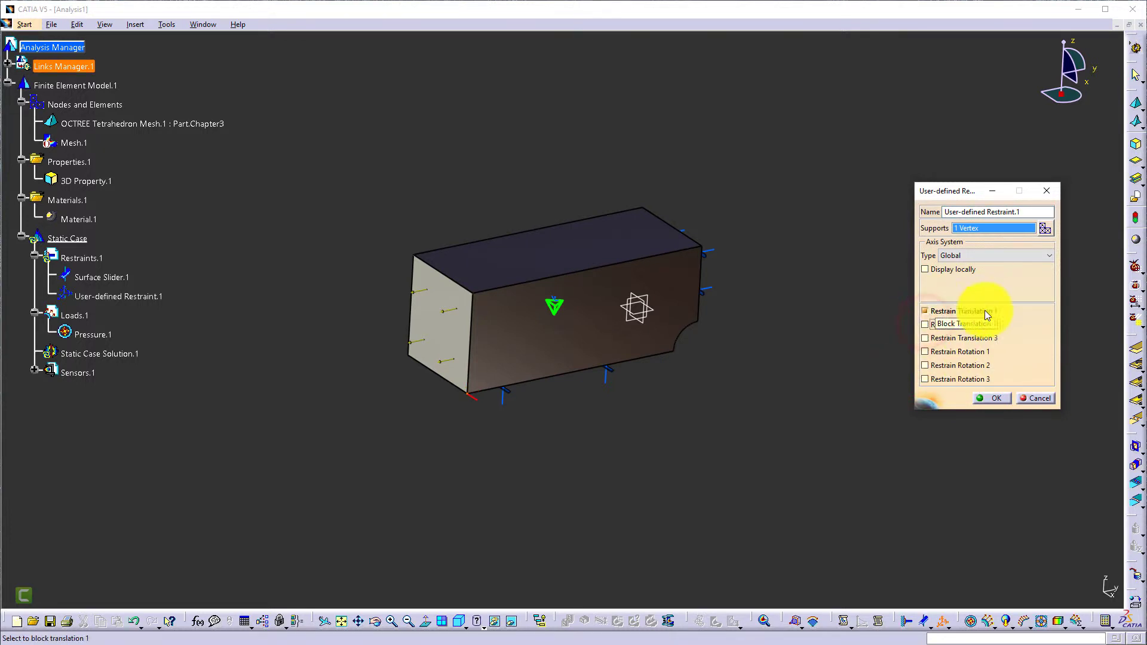
pyautogui.click(936, 309)
pyautogui.click(993, 398)
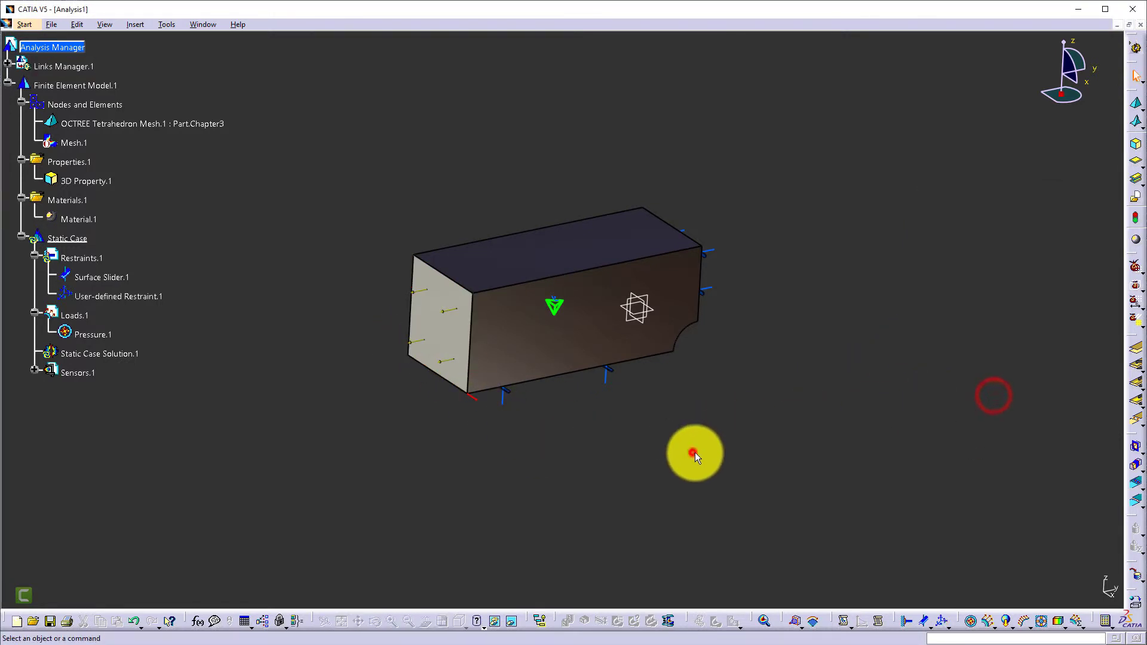
# Compute the complete static analysis with the All option and continue past the resource estimation
pyautogui.click(1105, 621)
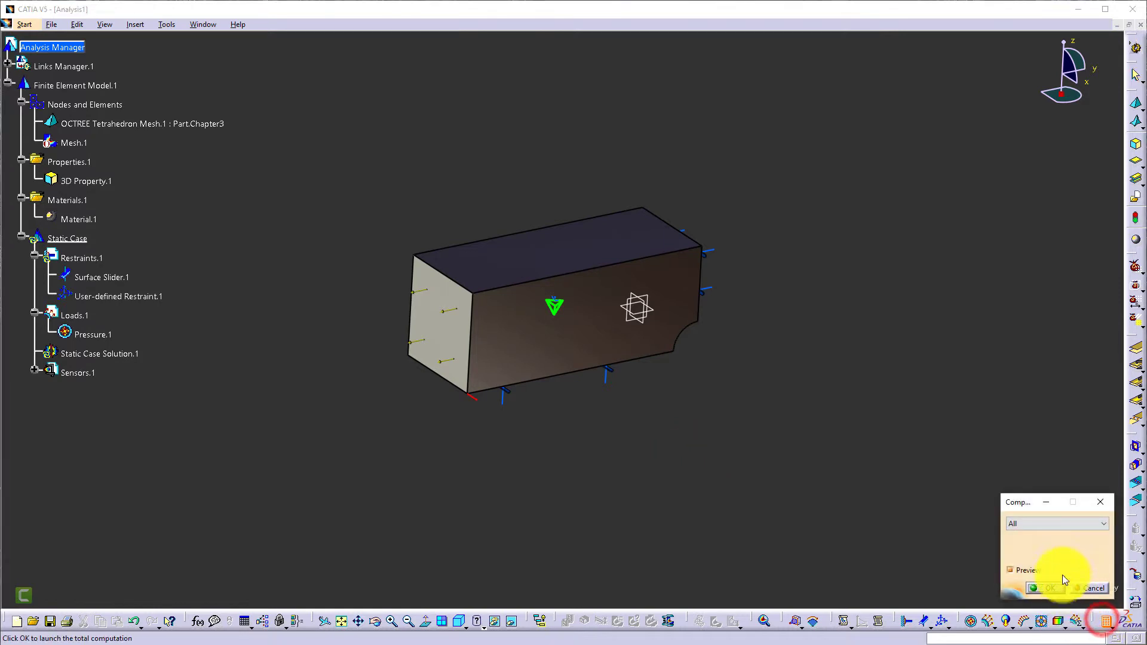
pyautogui.click(1044, 588)
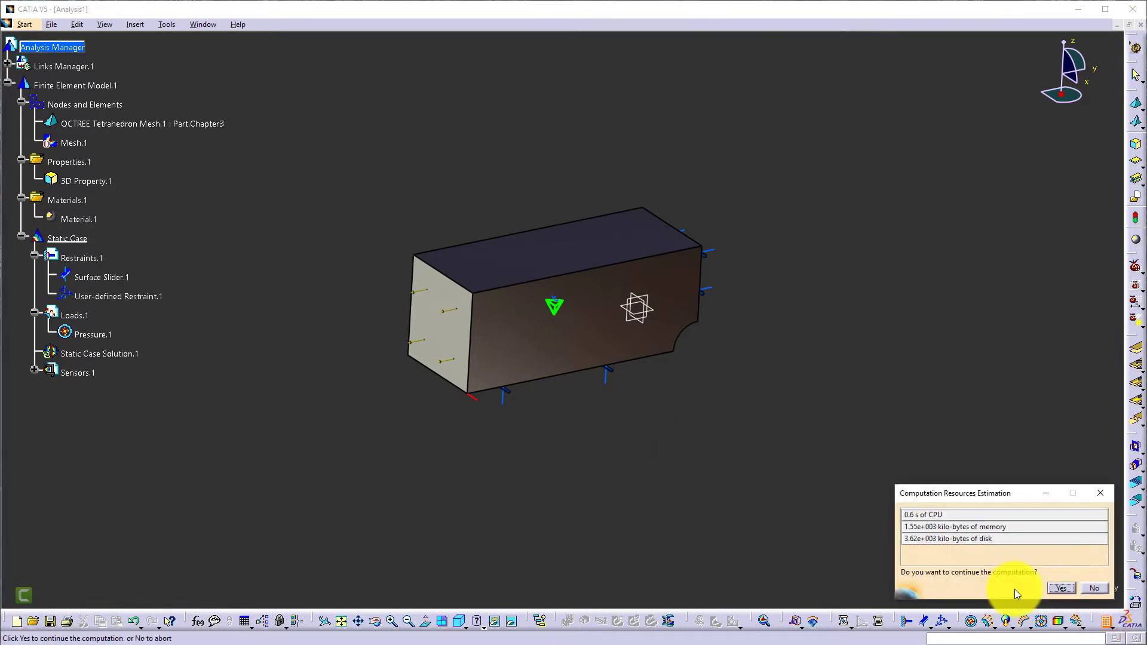
pyautogui.click(1061, 589)
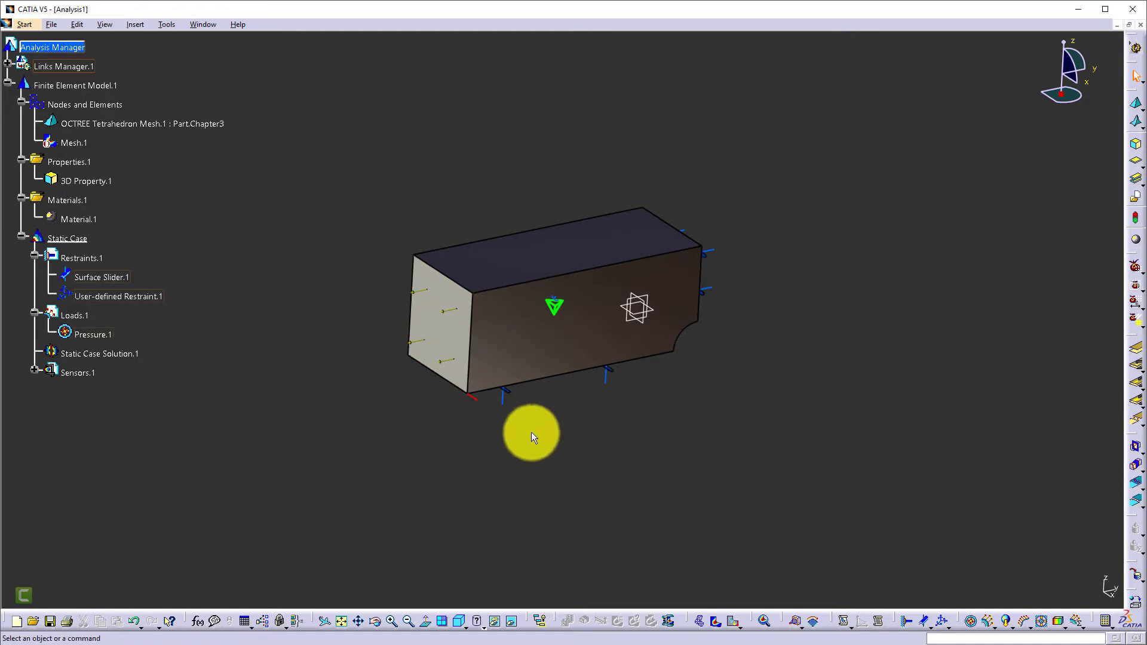
# Generate a Deformation image of the static case solution and set its amplification scaling factor to 1000
pyautogui.click(695, 617)
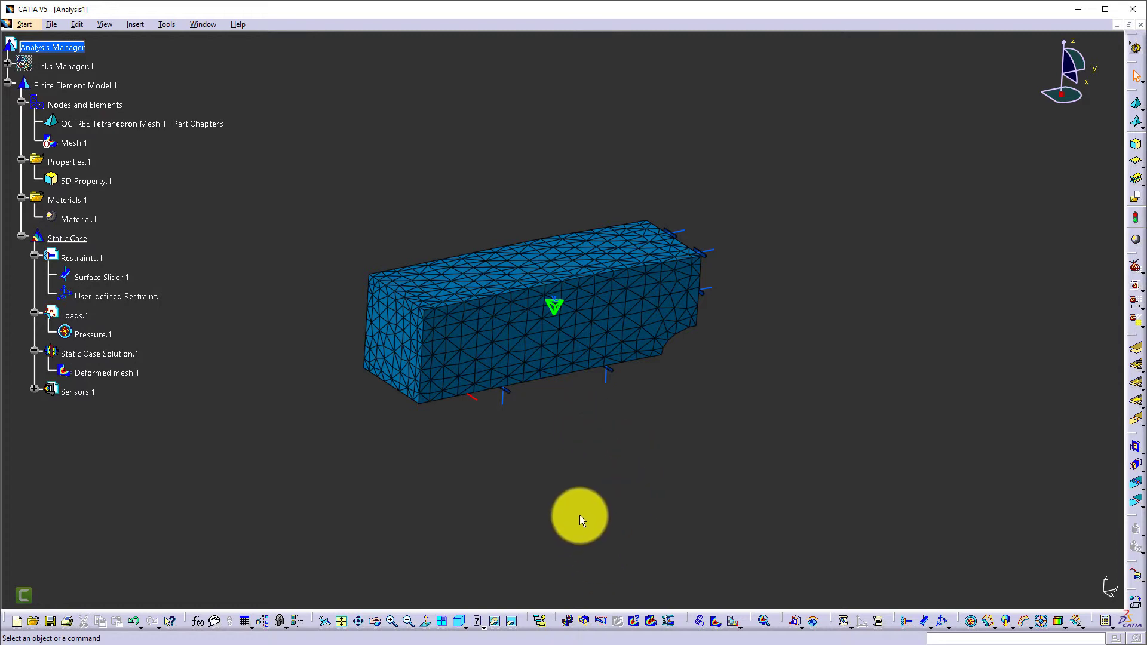
pyautogui.click(602, 623)
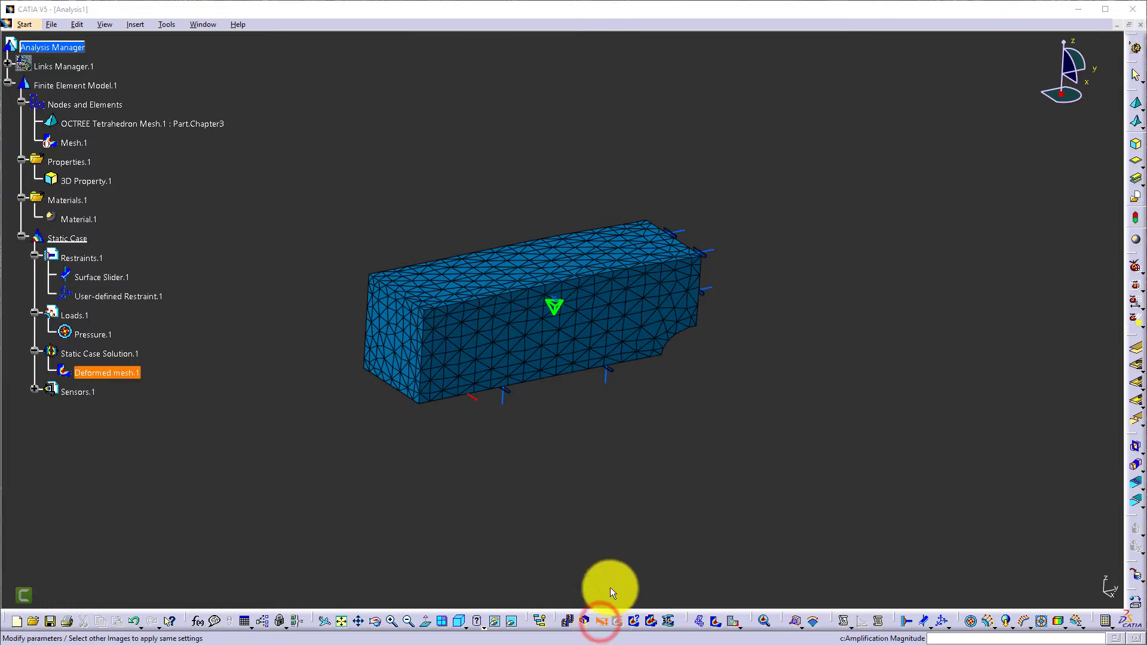
pyautogui.click(1135, 318)
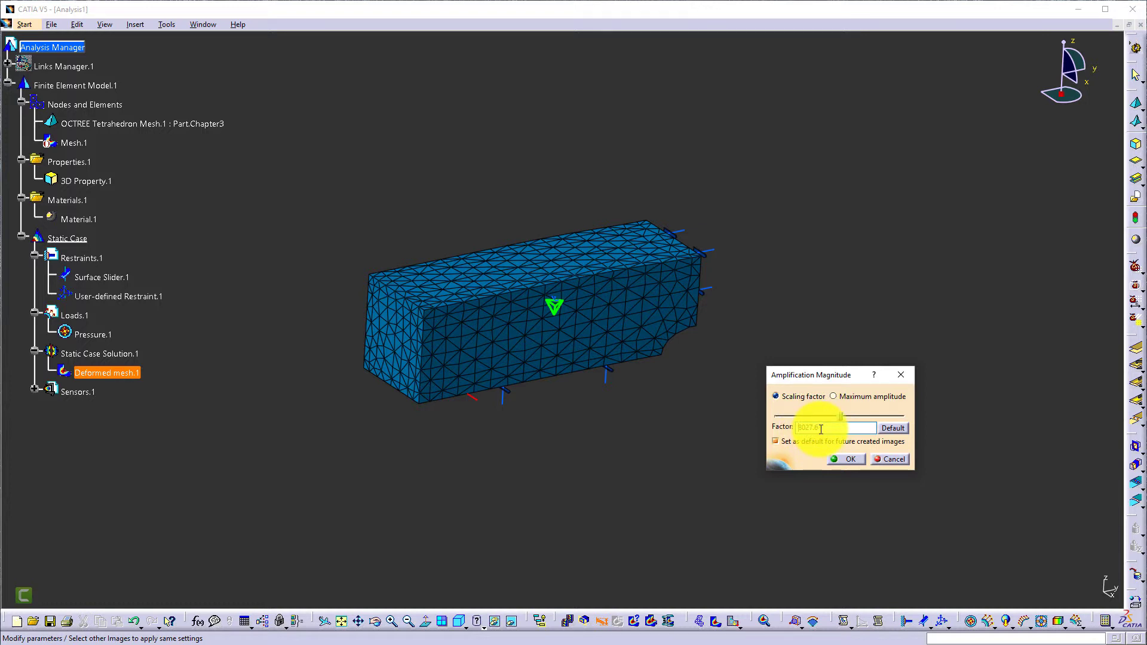
pyautogui.moveTo(819, 427); pyautogui.dragTo(781, 424)
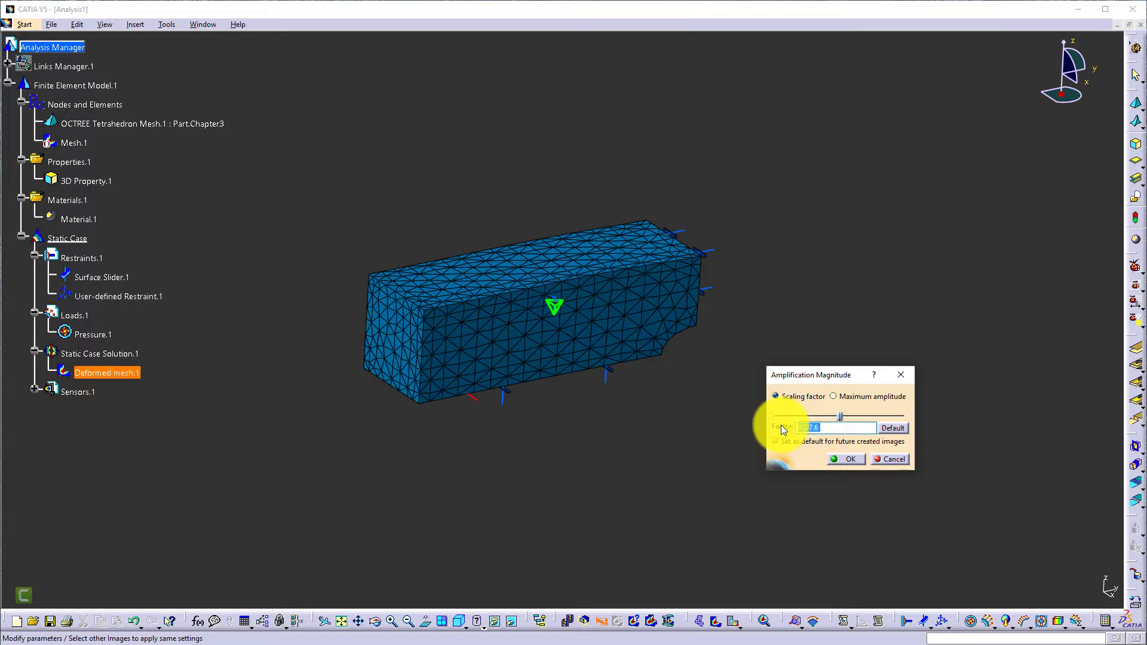
pyautogui.press('BackSpace')
pyautogui.write('1000')
pyautogui.click(893, 428)
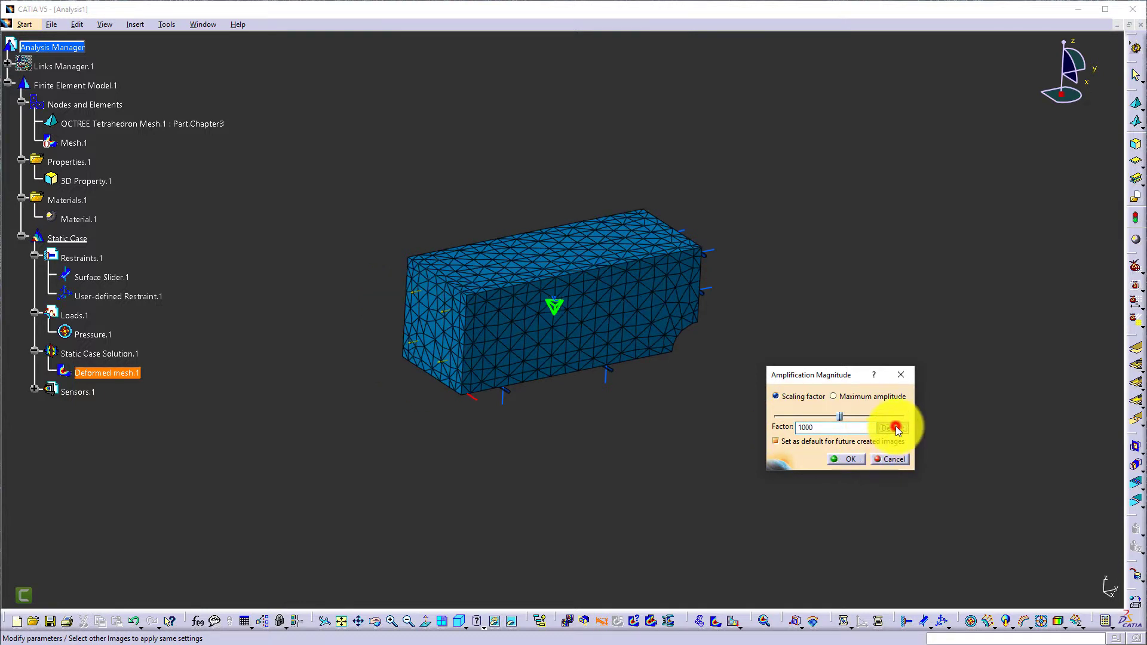
pyautogui.moveTo(820, 426); pyautogui.dragTo(780, 428)
pyautogui.write('1')
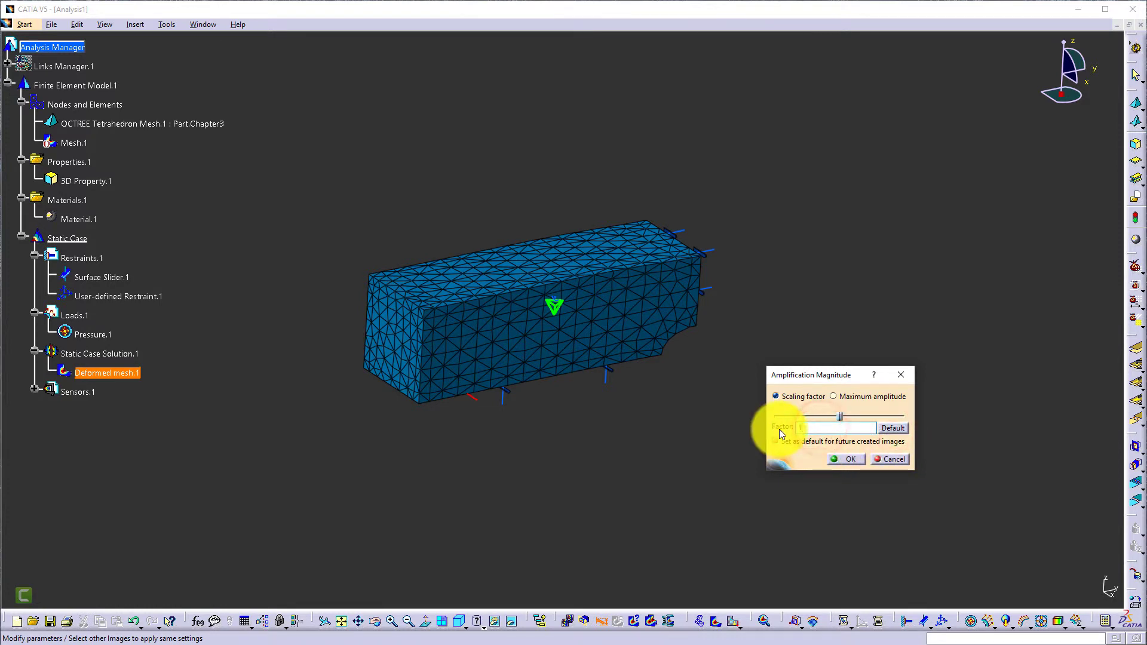
pyautogui.click(851, 459)
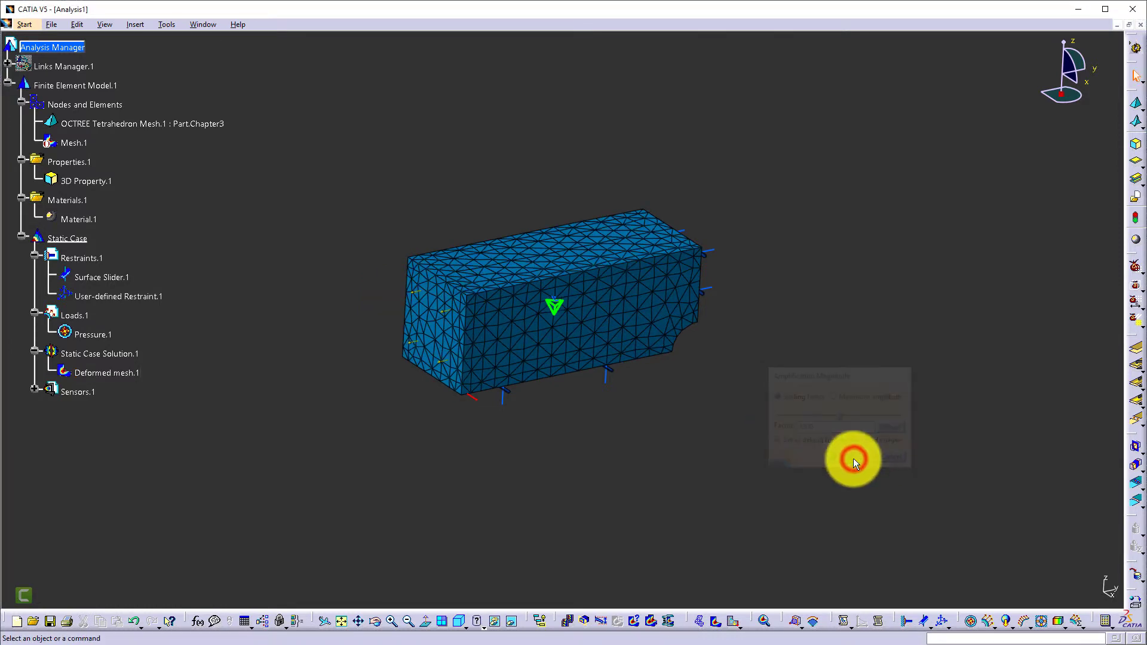
# Animate the deformed mesh to examine how the restrained part stretches under the pressure, and close the animation
pyautogui.moveTo(525, 470)
pyautogui.mouseDown(button='middle')
pyautogui.moveTo(568, 428)
pyautogui.moveTo(599, 346)
pyautogui.moveTo(520, 402)
pyautogui.moveTo(528, 454)
pyautogui.mouseUp(button='middle')
pyautogui.click(567, 621)
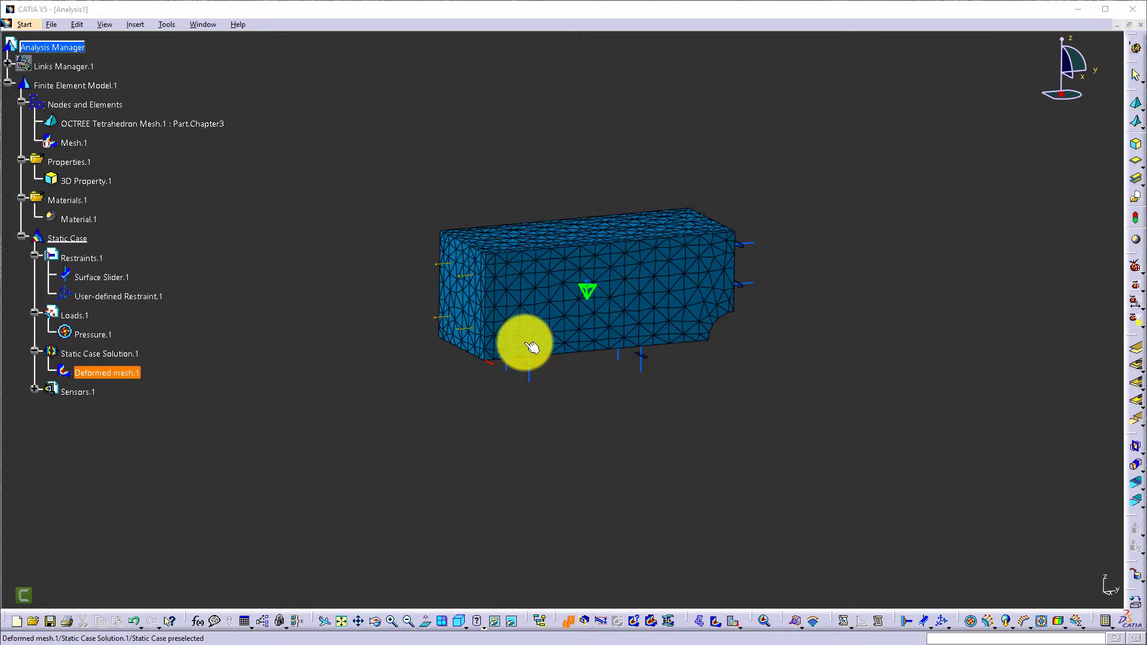
pyautogui.click(570, 622)
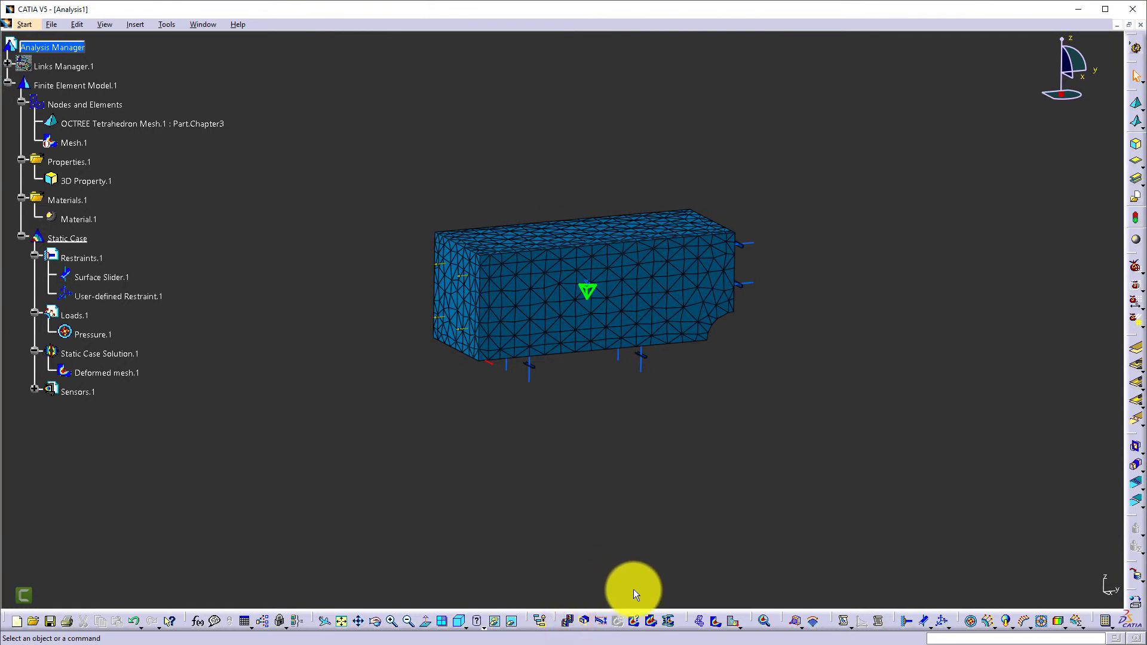
# Generate a Von Mises Stress image and a Displacement image of the static case solution and inspect each one
pyautogui.click(716, 622)
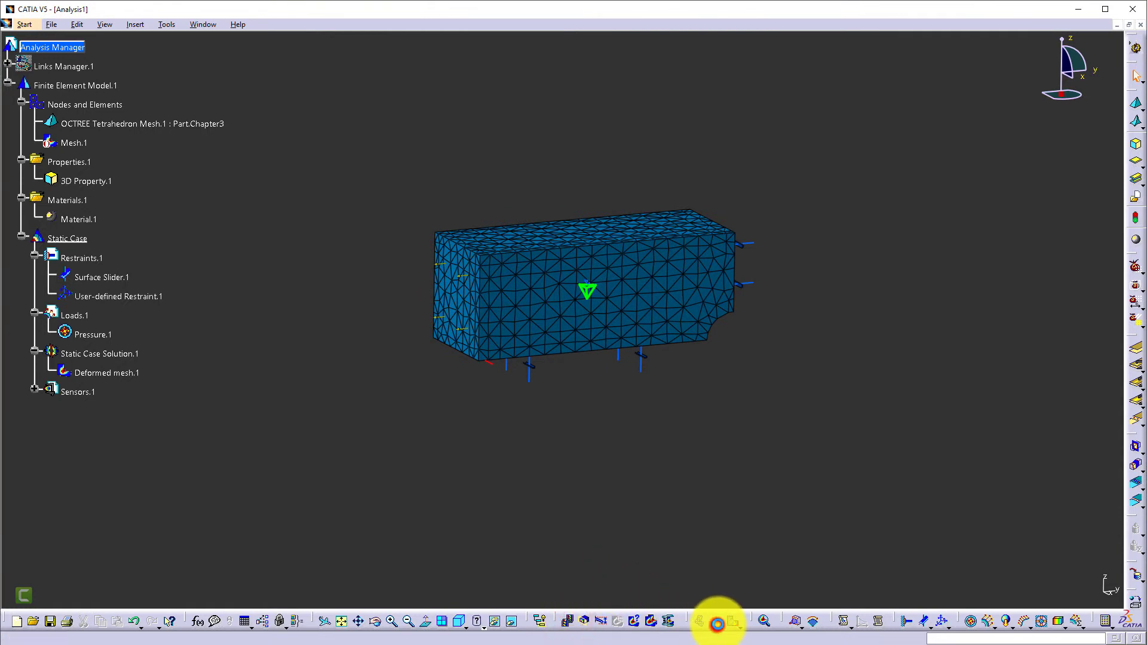
pyautogui.moveTo(702, 481); pyautogui.dragTo(385, 339, button='middle')
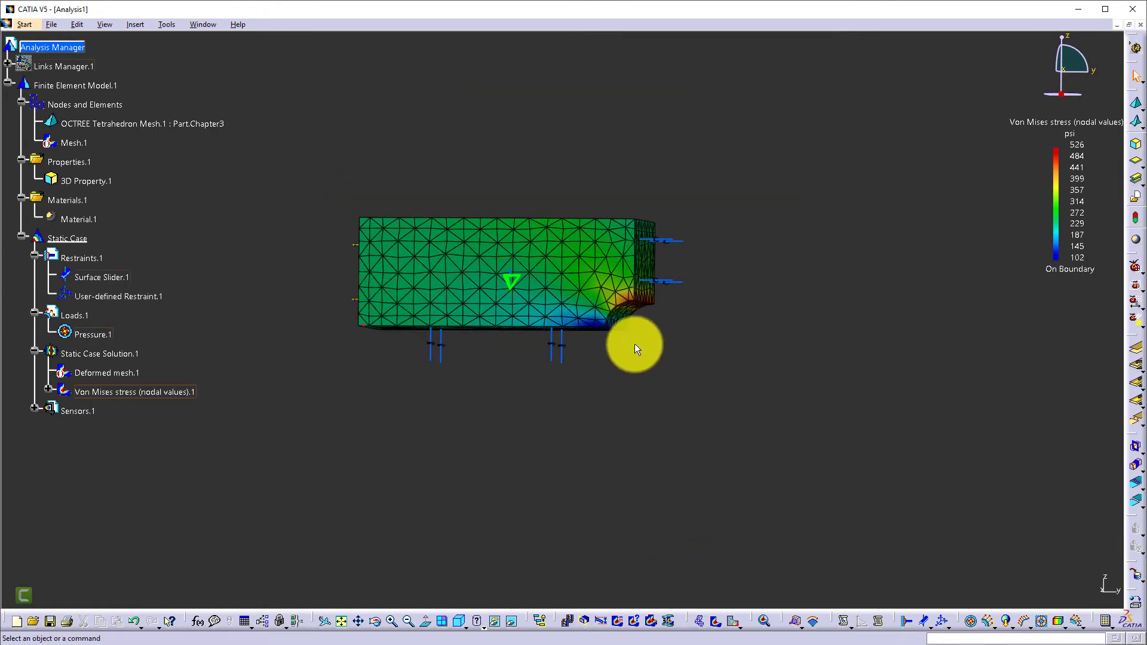
pyautogui.moveTo(650, 343)
pyautogui.mouseDown(button='middle')
pyautogui.moveTo(661, 318)
pyautogui.moveTo(708, 335)
pyautogui.moveTo(565, 328)
pyautogui.moveTo(665, 358)
pyautogui.mouseUp(button='middle')
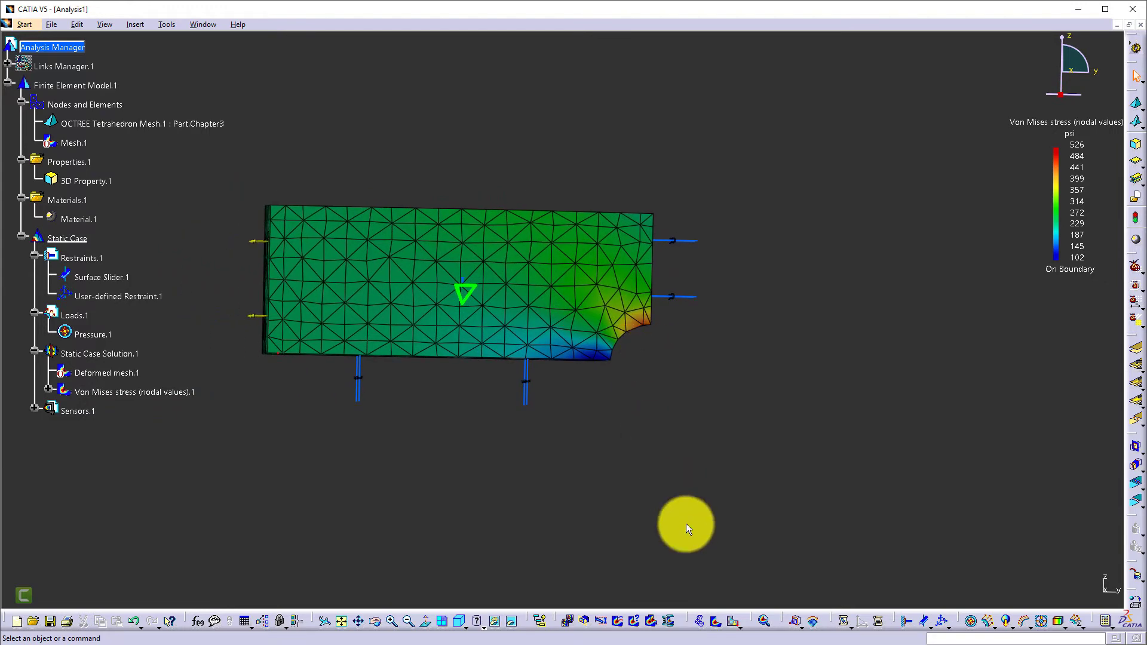
pyautogui.click(732, 620)
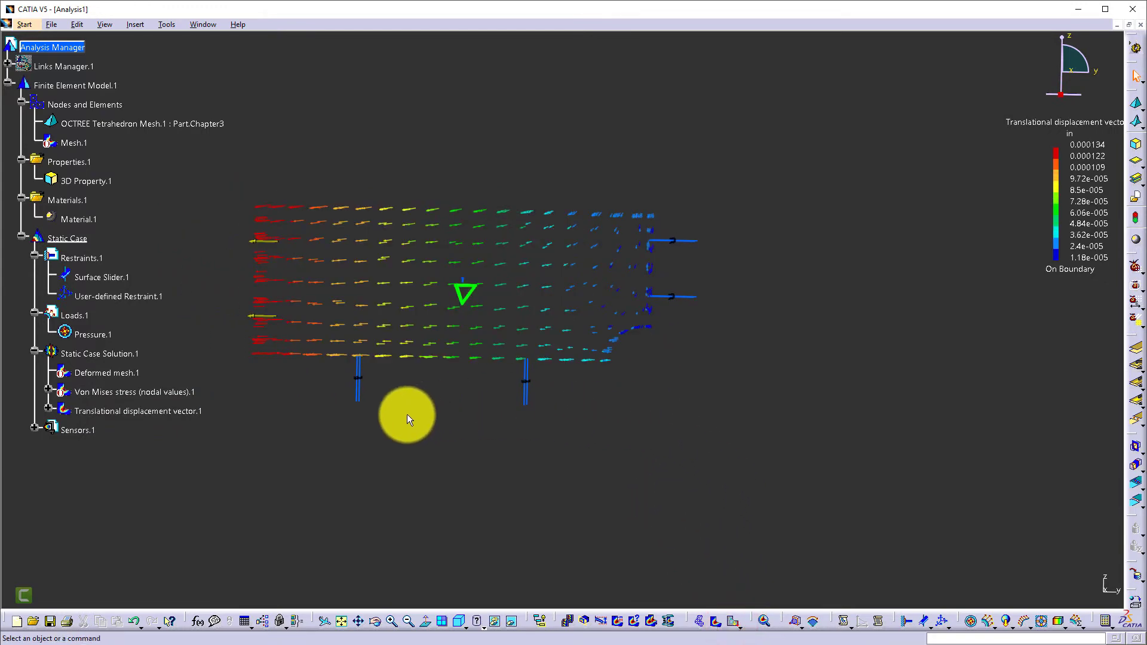
pyautogui.moveTo(407, 487); pyautogui.dragTo(558, 495, button='middle')
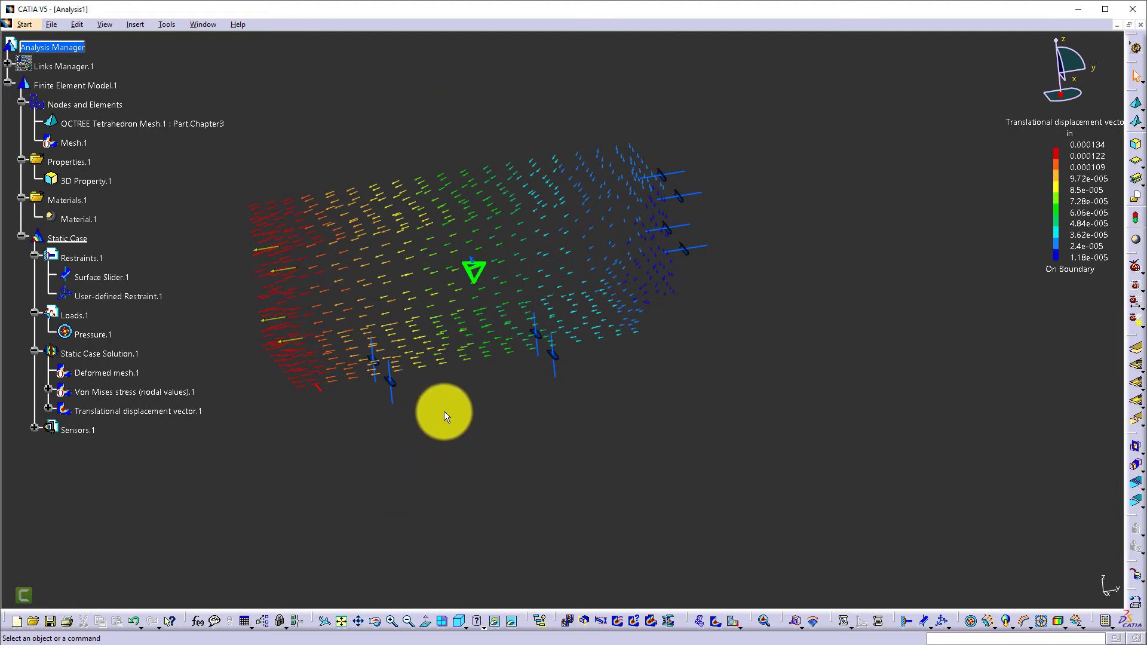
# Preview the translational displacement image as Average iso, and return it to the Symbol type with the Vector criterion
pyautogui.doubleClick(446, 362)
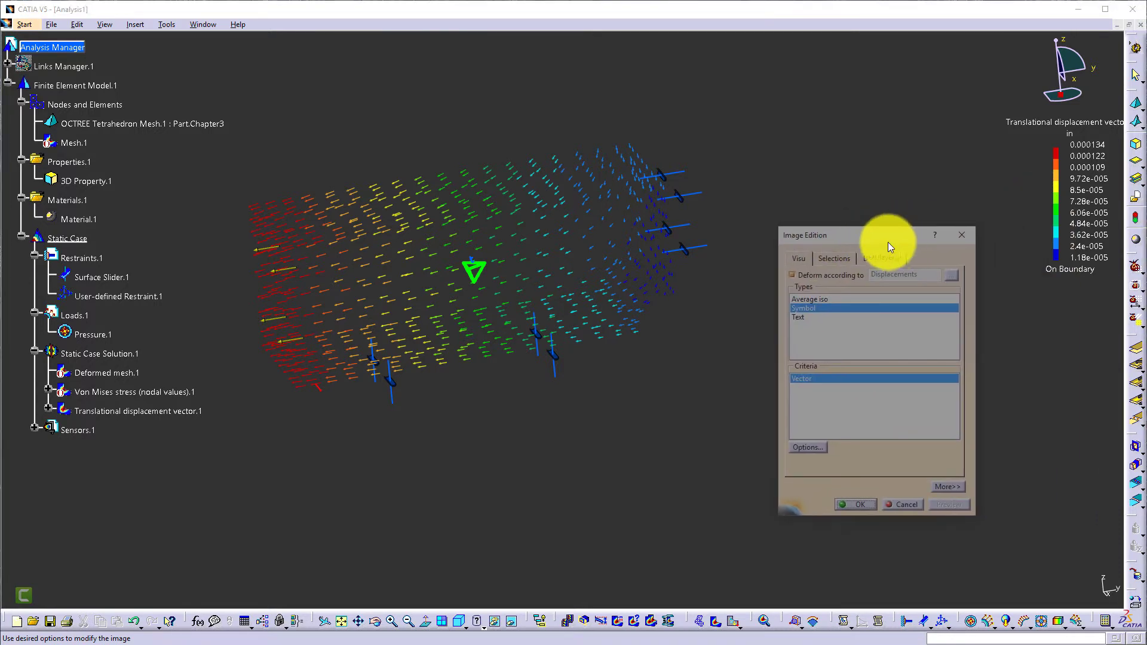
pyautogui.click(811, 299)
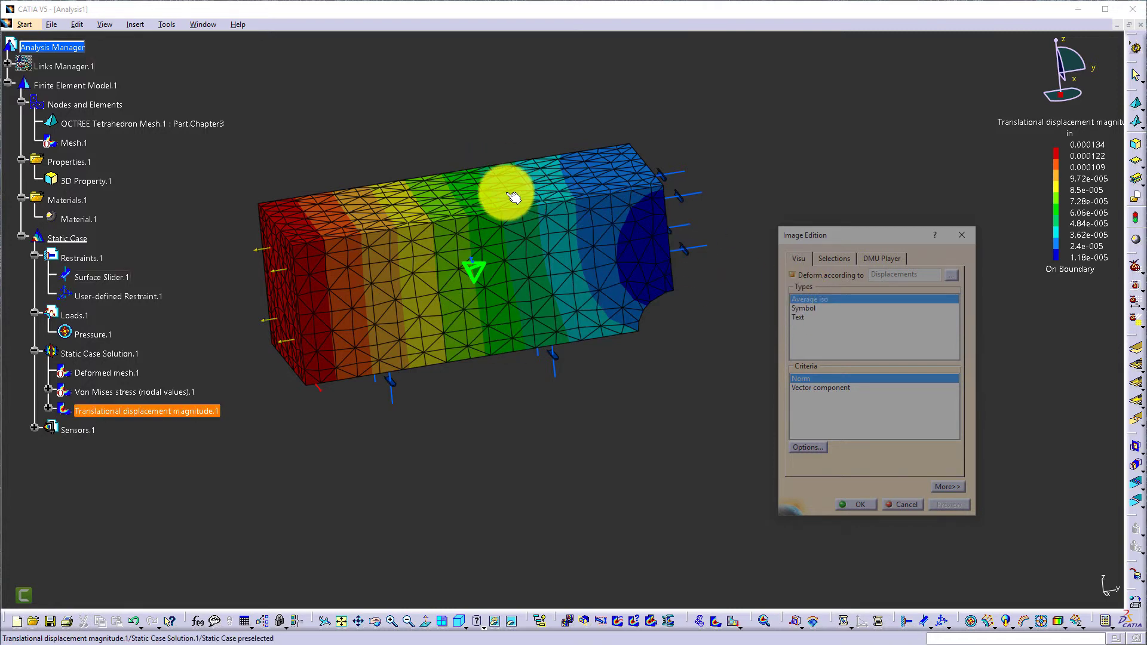
pyautogui.click(804, 307)
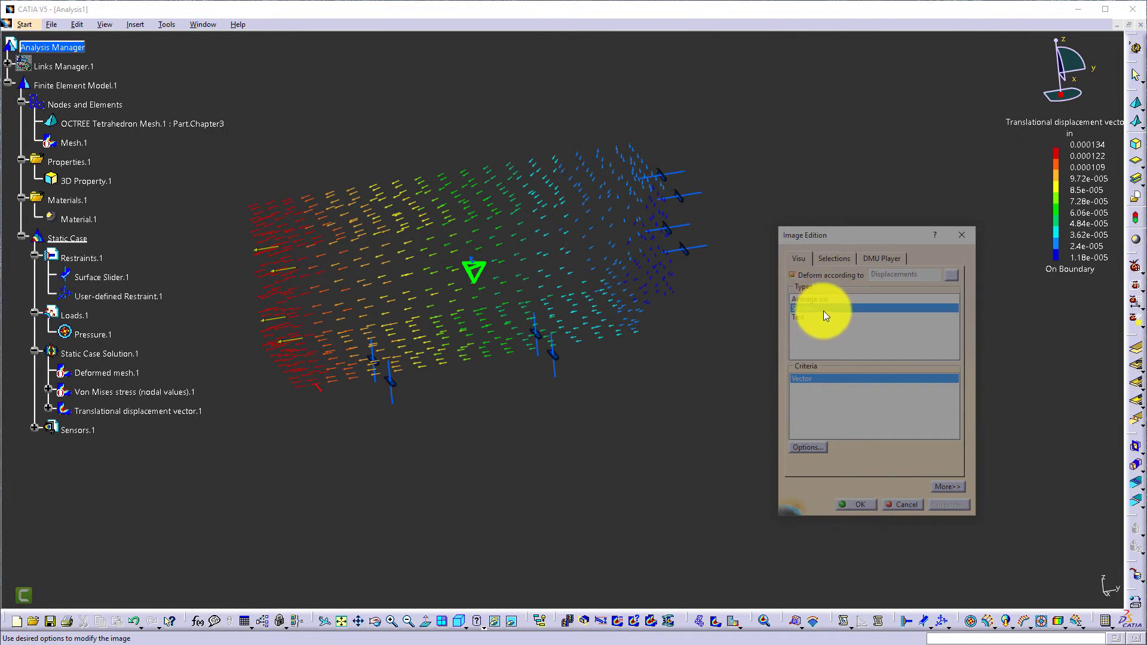
pyautogui.click(855, 505)
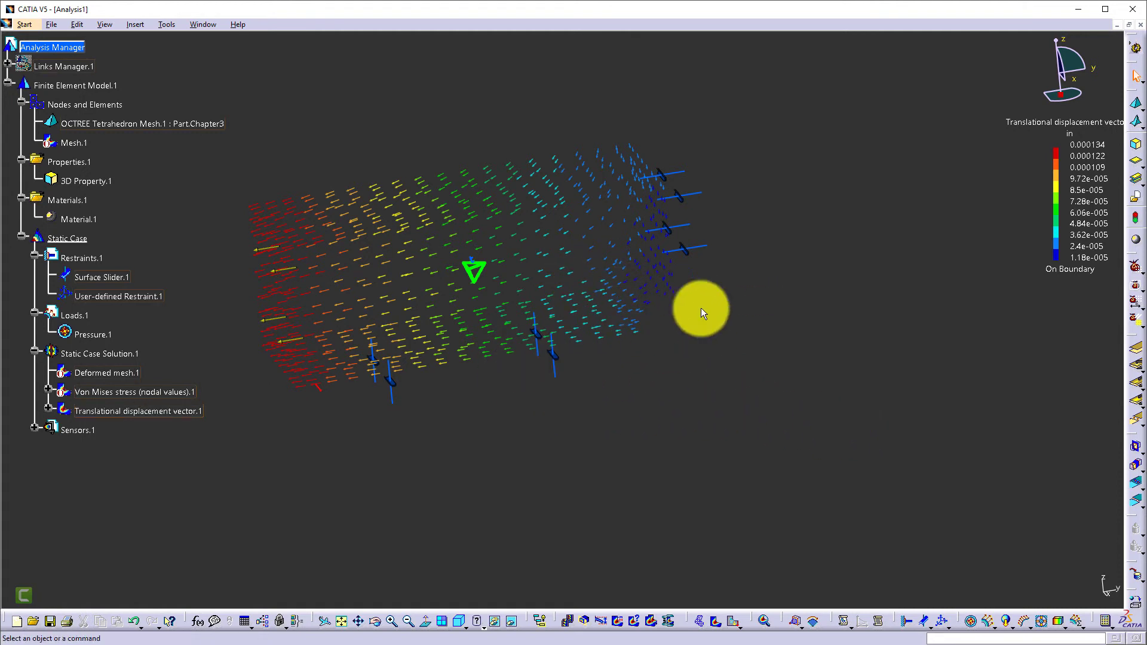
# Activate the Von Mises stress image together with the displacement vectors and show the part in isometric view
pyautogui.rightClick(125, 393)
pyautogui.click(188, 574)
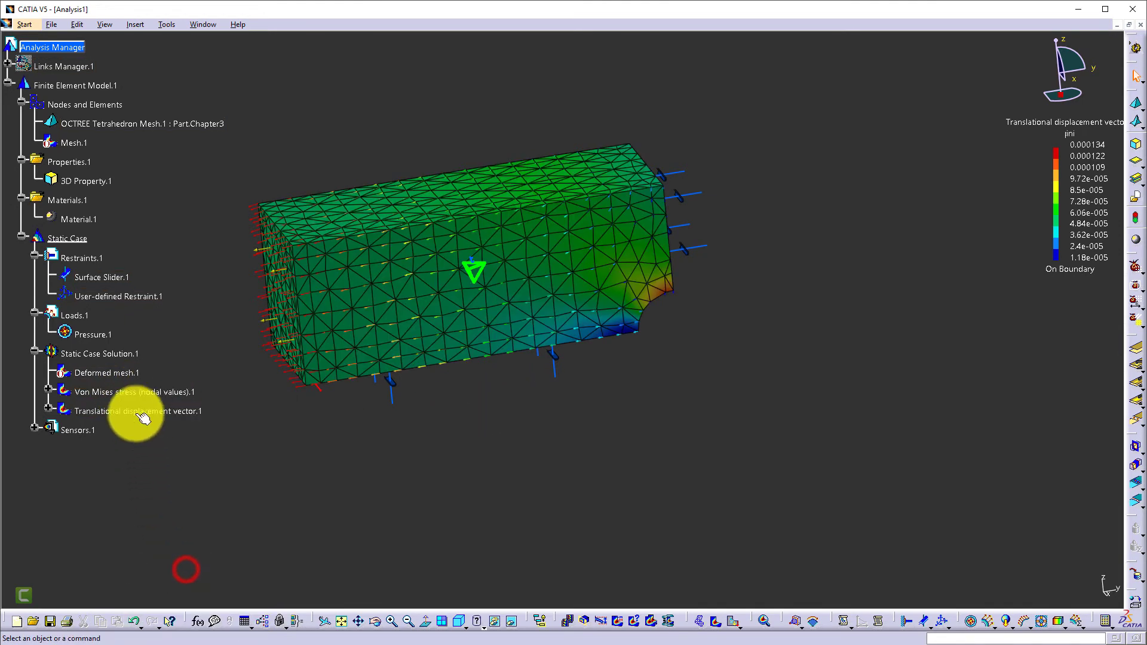
pyautogui.moveTo(296, 394); pyautogui.dragTo(410, 456, button='middle')
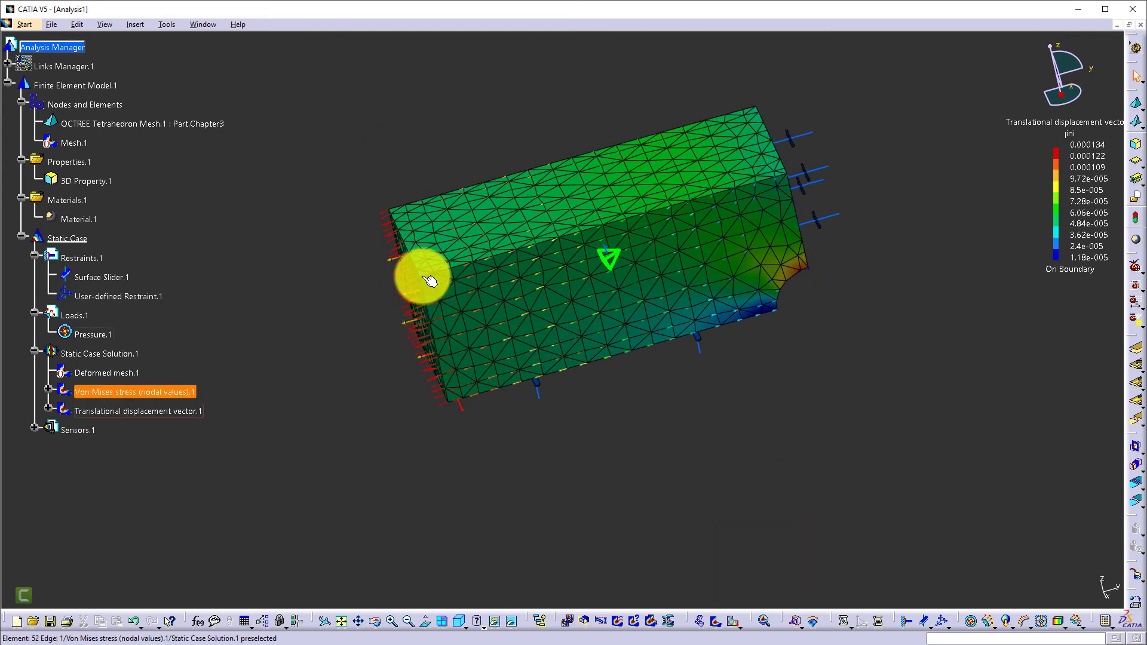
pyautogui.moveTo(449, 411)
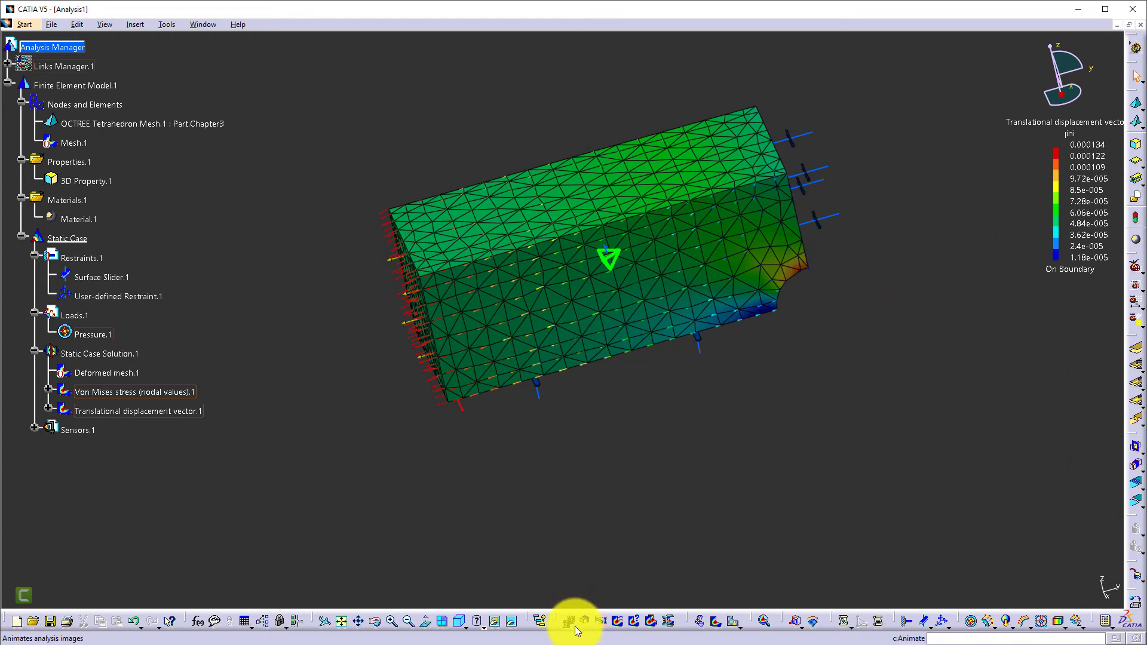
pyautogui.click(459, 623)
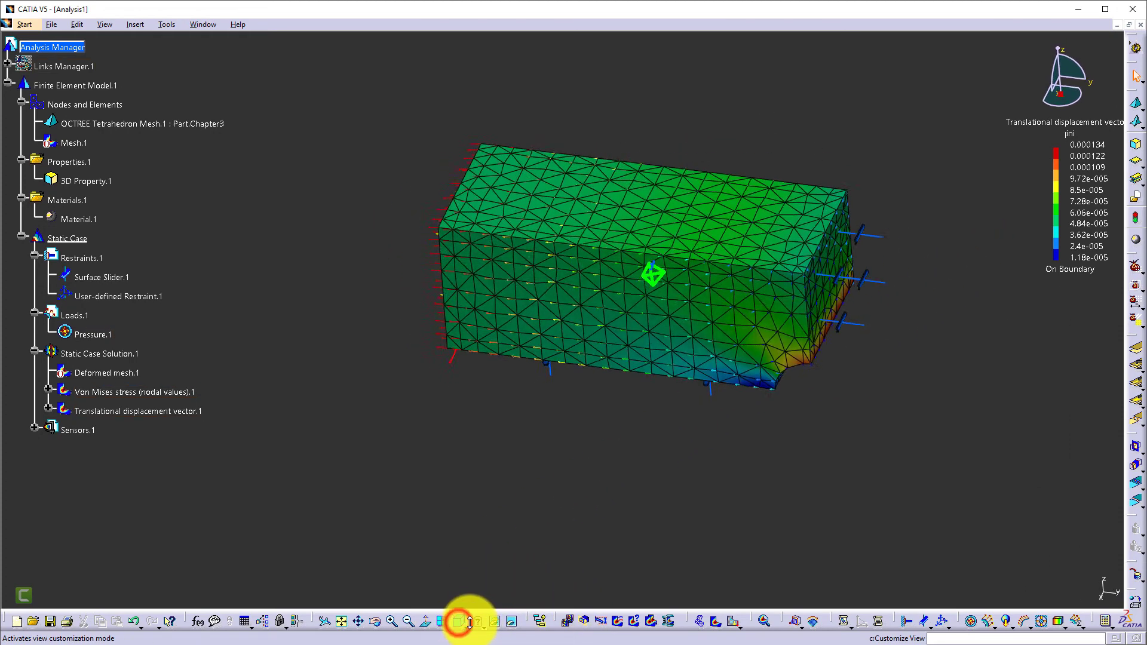
pyautogui.moveTo(603, 493); pyautogui.dragTo(586, 515, button='middle')
# Separate the overlapping color maps, placing the displacement legend beside the part's loaded end and the Von Mises legend beside its hole end
pyautogui.click(1086, 223)
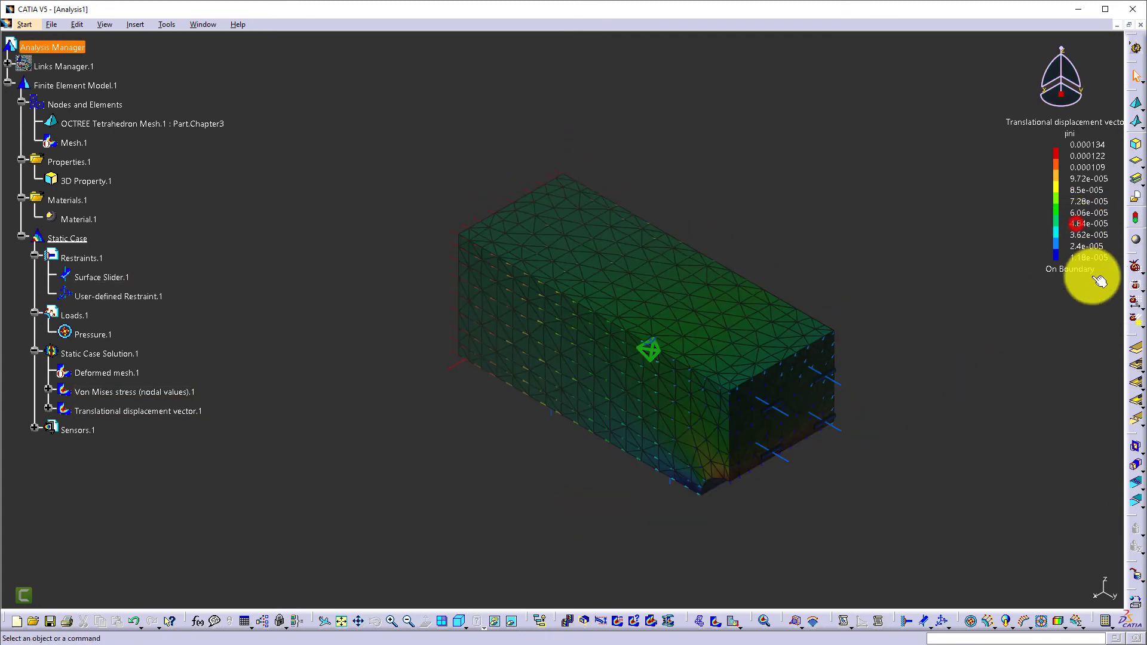
pyautogui.moveTo(1042, 346); pyautogui.dragTo(394, 406)
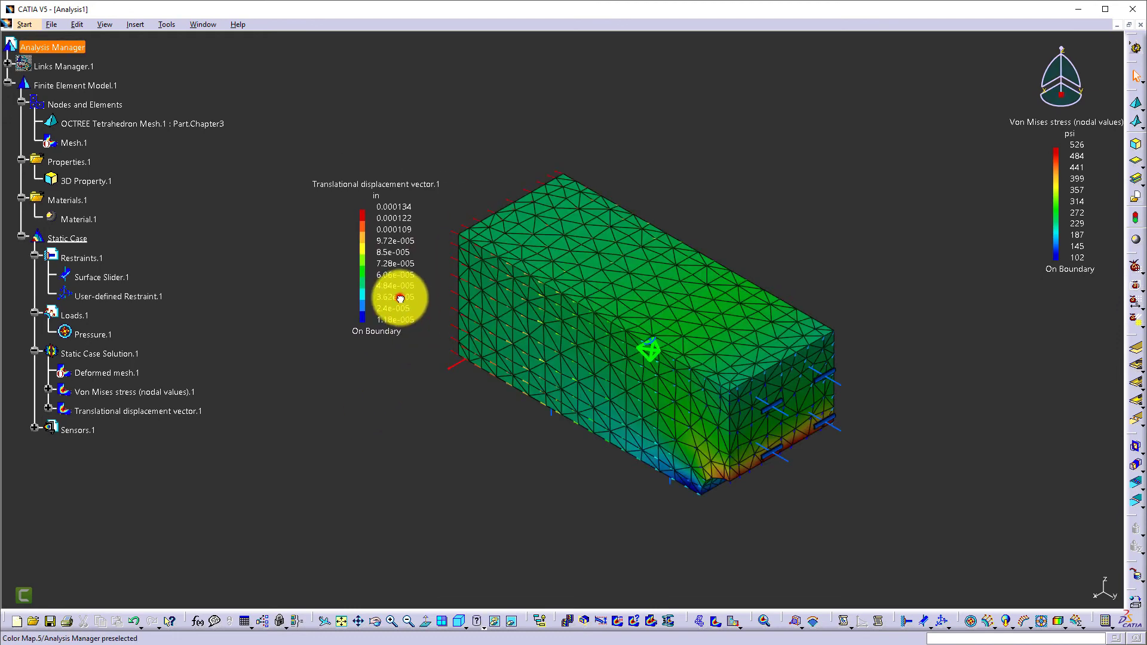
pyautogui.click(1073, 206)
pyautogui.moveTo(1053, 321); pyautogui.dragTo(861, 399)
pyautogui.click(895, 293)
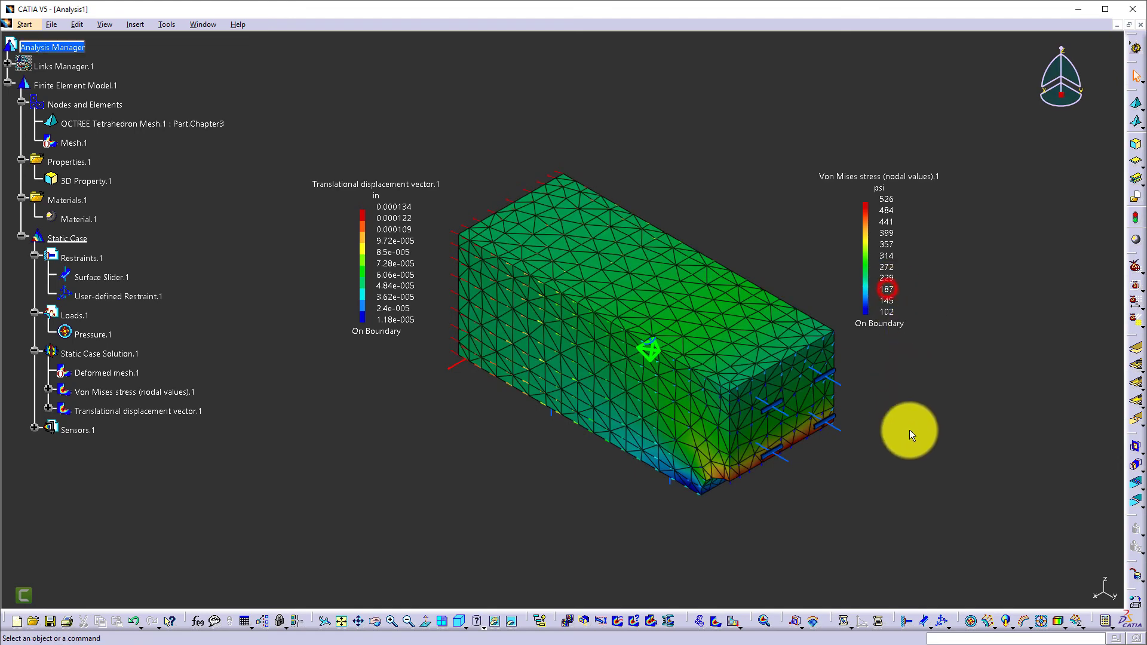